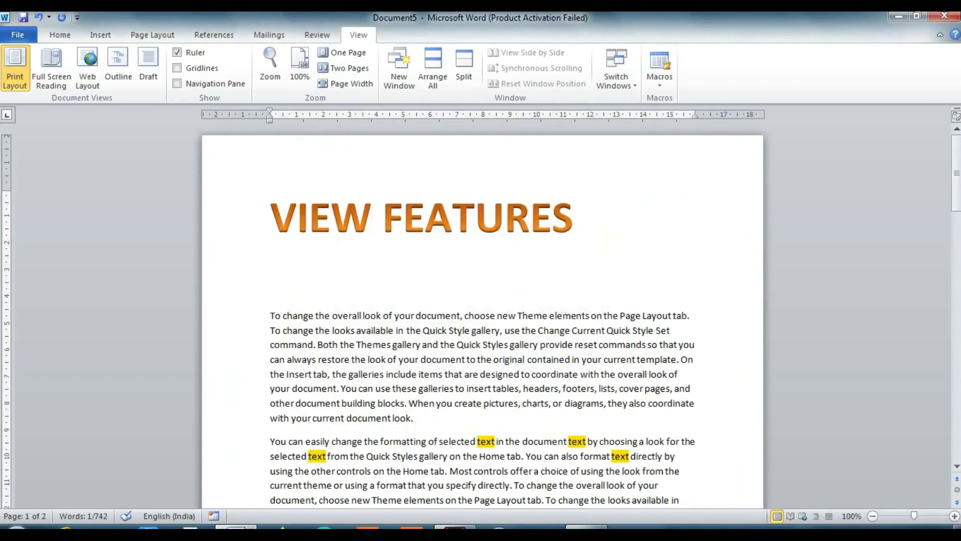
# Step: Zoom the document to 200% and restore it to 100%
pyautogui.click(270, 65)
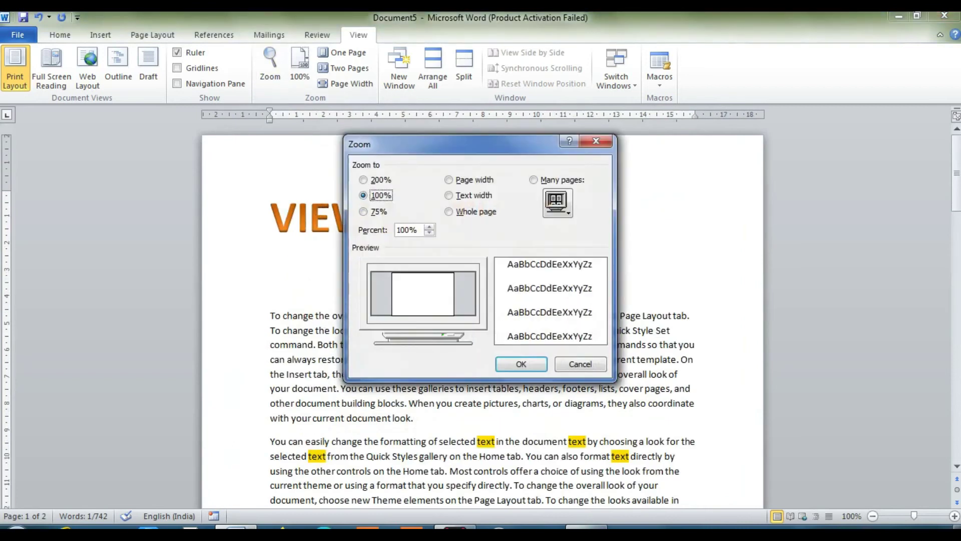
pyautogui.press('Up')
pyautogui.press('Return')
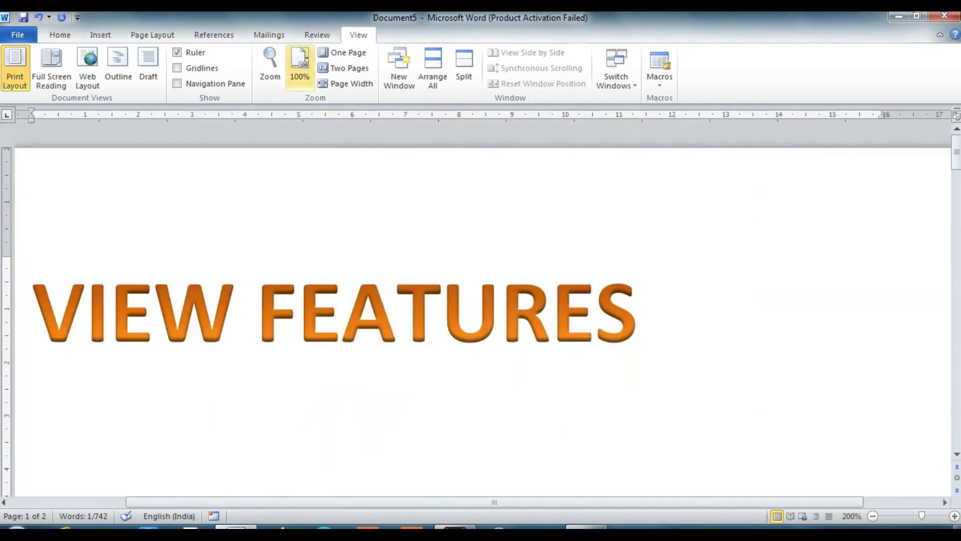
pyautogui.click(300, 67)
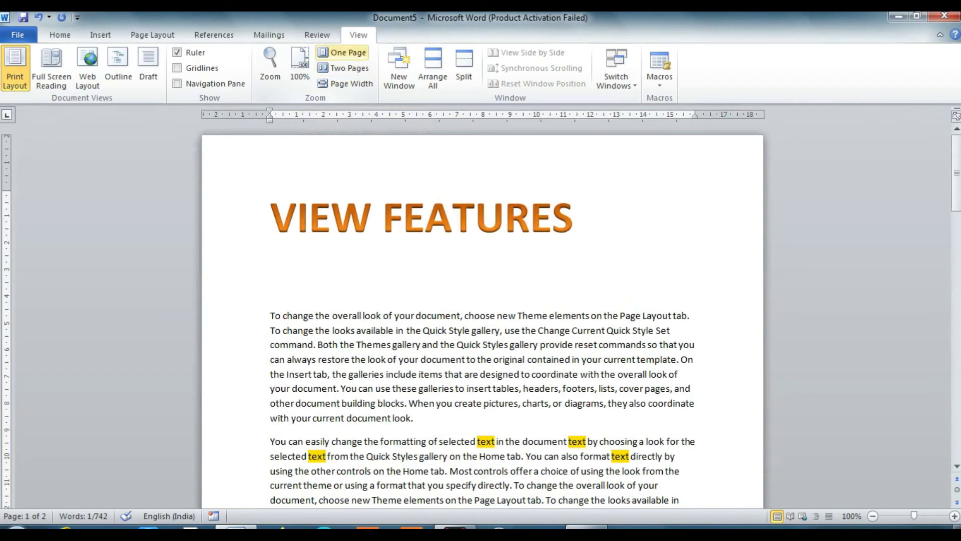
# Step: Fit one whole page in the window, look through the document, and switch to the two-page view
pyautogui.click(345, 52)
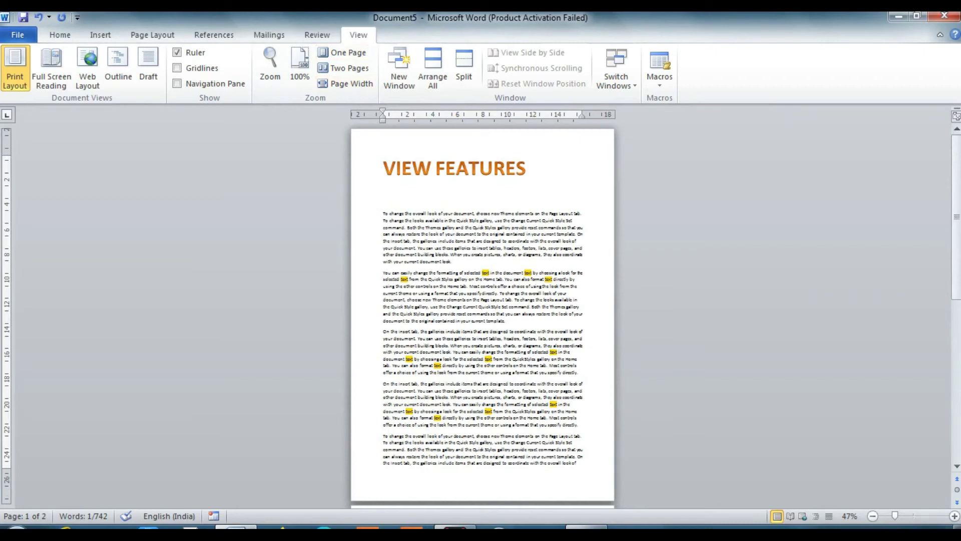
pyautogui.scroll(-7, 521, 261)
pyautogui.scroll(7, 521, 261)
pyautogui.click(344, 68)
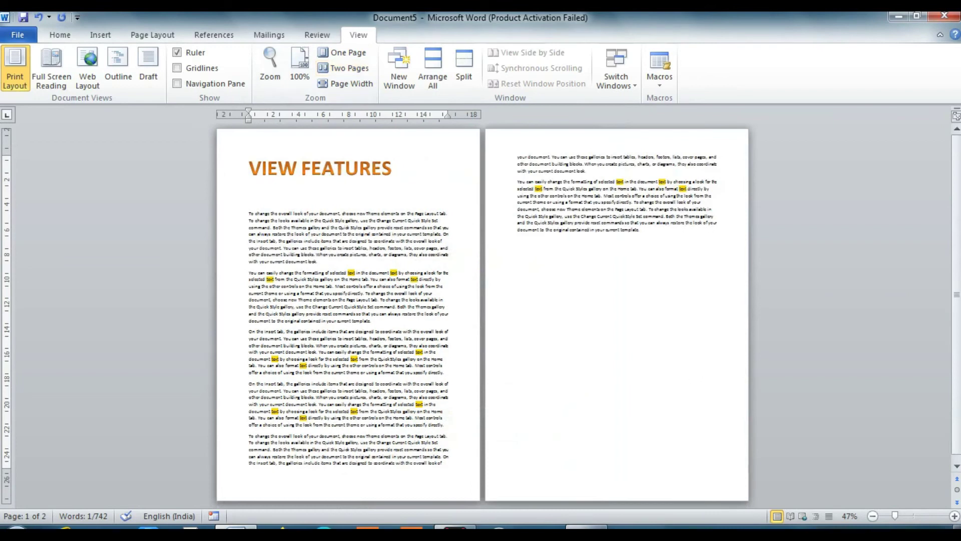
# Step: Compare the page-width zoom with the two-page view, leaving the document fitted to page width
pyautogui.click(347, 83)
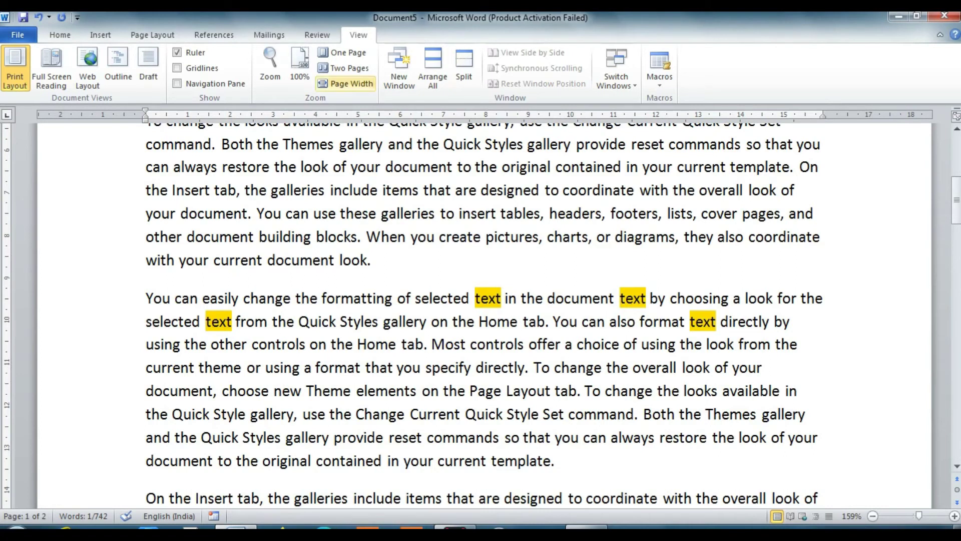
pyautogui.click(349, 68)
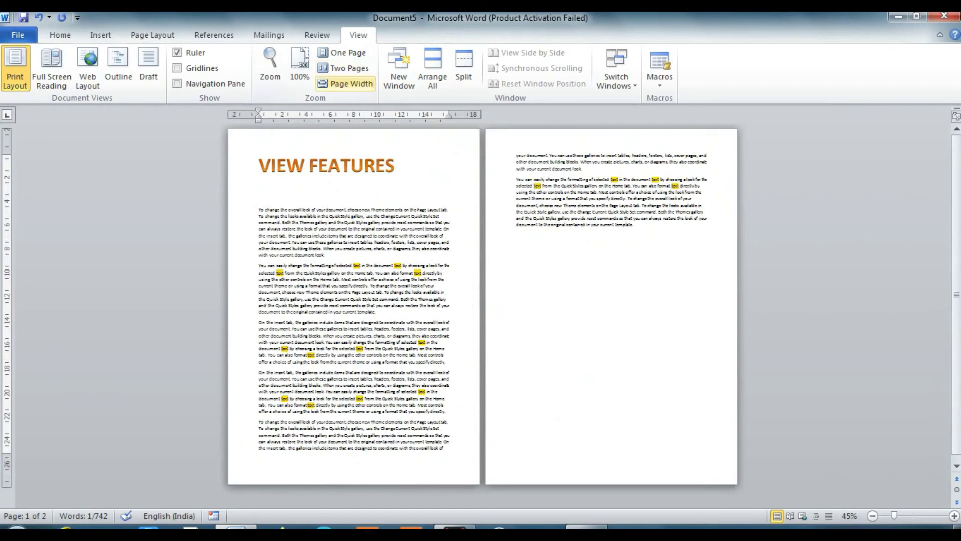
pyautogui.click(350, 83)
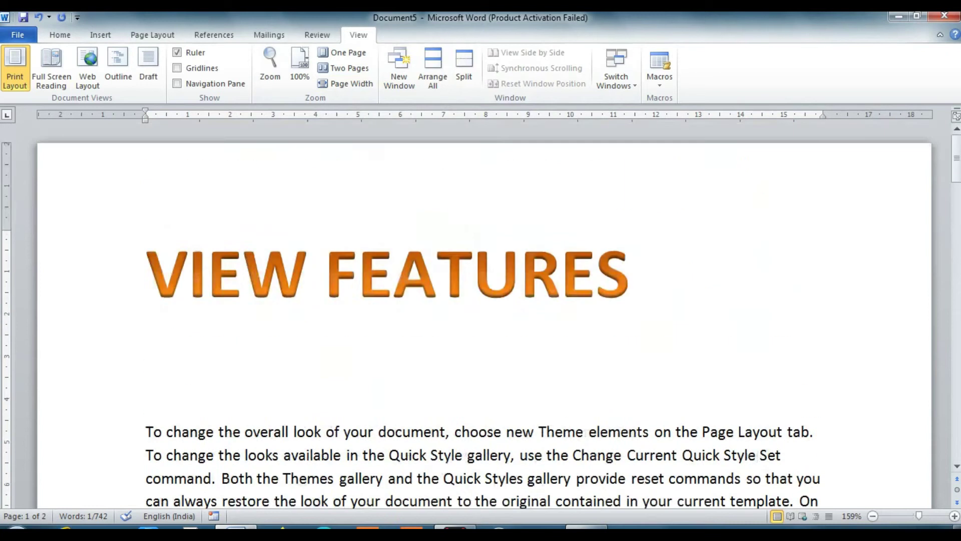
# Step: Examine both pages of the document at page-width zoom, from the VIEW FEATURES heading to the last paragraph
pyautogui.scroll(-8, 481, 311)
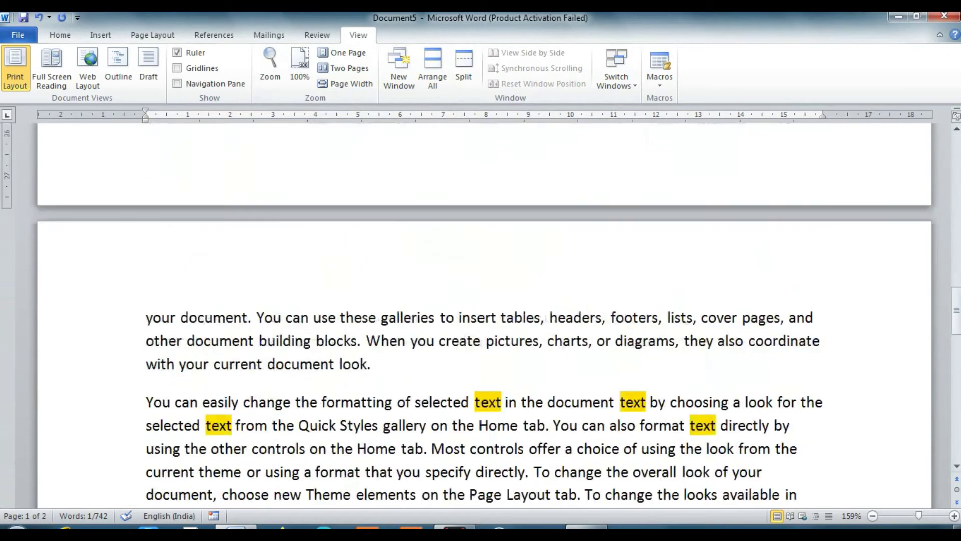
pyautogui.scroll(-2, 480, 311)
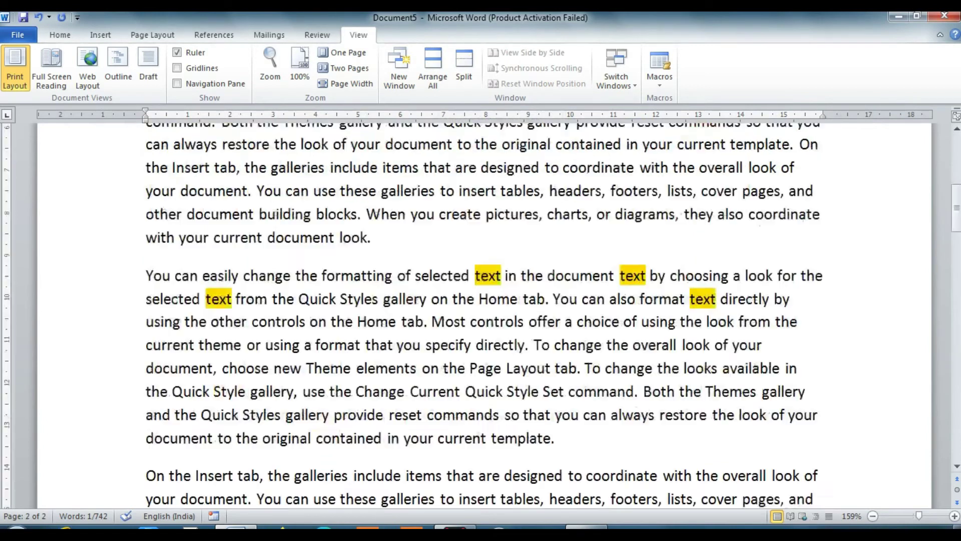
pyautogui.scroll(10, 480, 310)
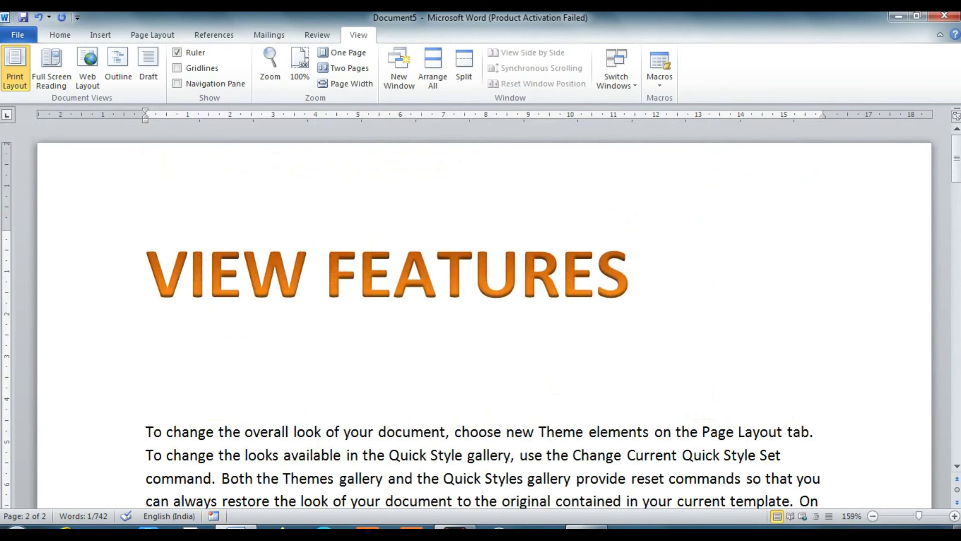
pyautogui.scroll(-8, 481, 311)
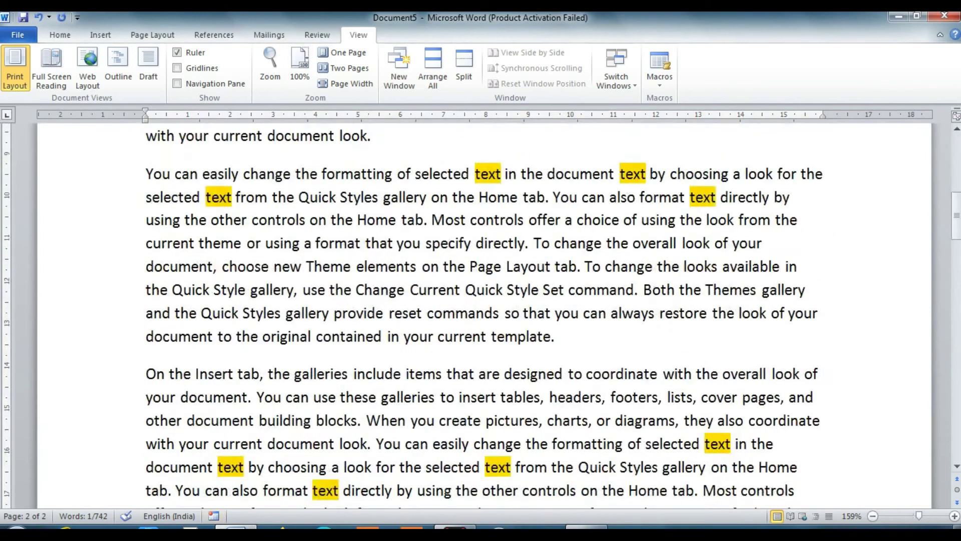
pyautogui.scroll(-10, 480, 311)
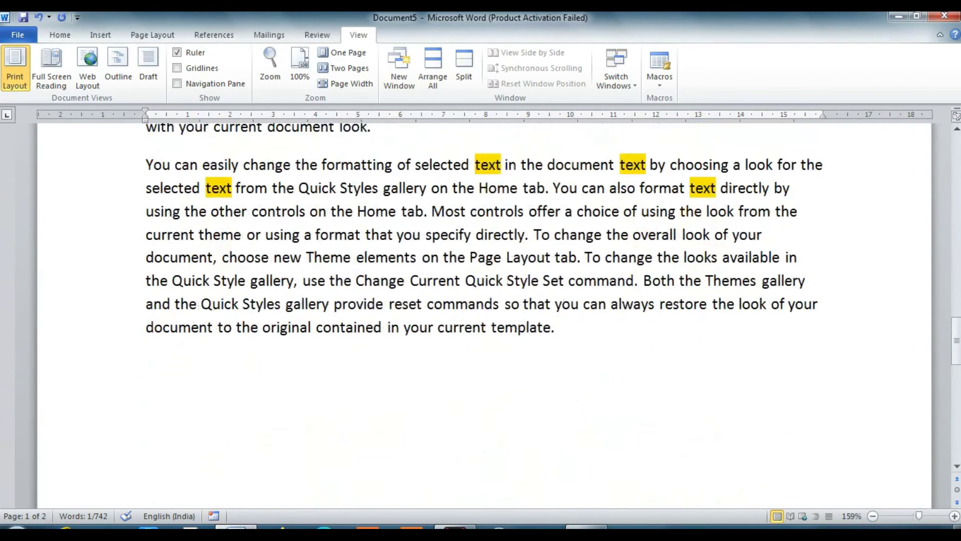
pyautogui.scroll(10, 481, 311)
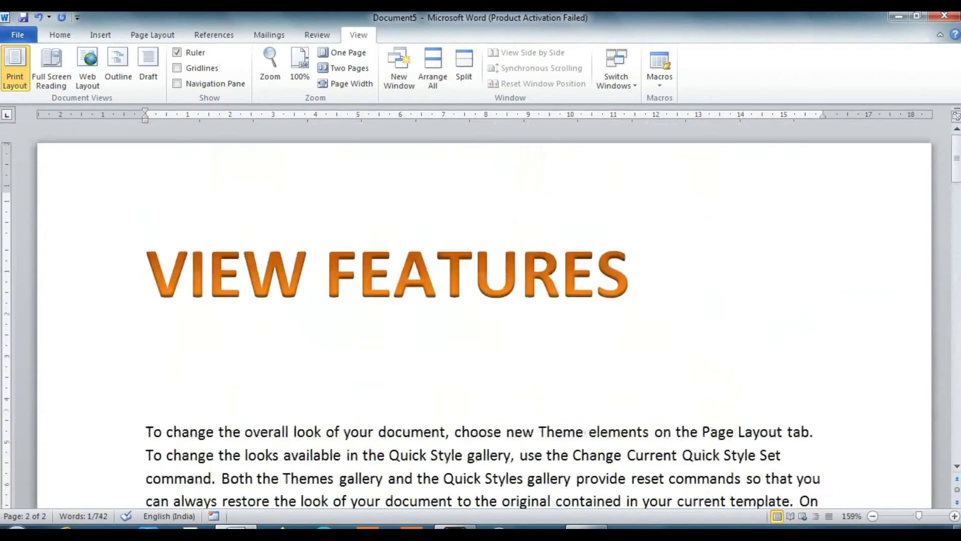
pyautogui.scroll(-1, 741, 496)
pyautogui.scroll(3, 742, 495)
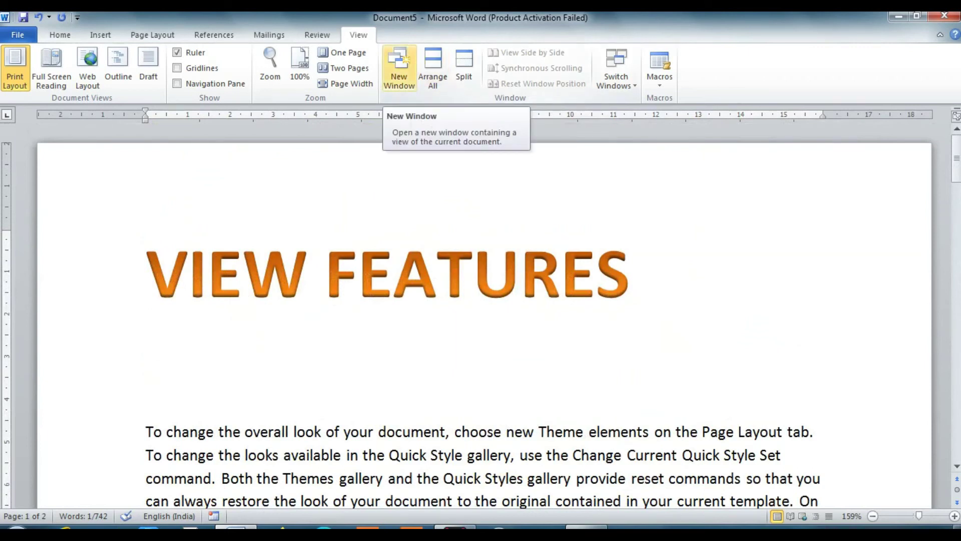
# Step: Open a new window containing a view of the current document and close its Research pane
pyautogui.click(400, 65)
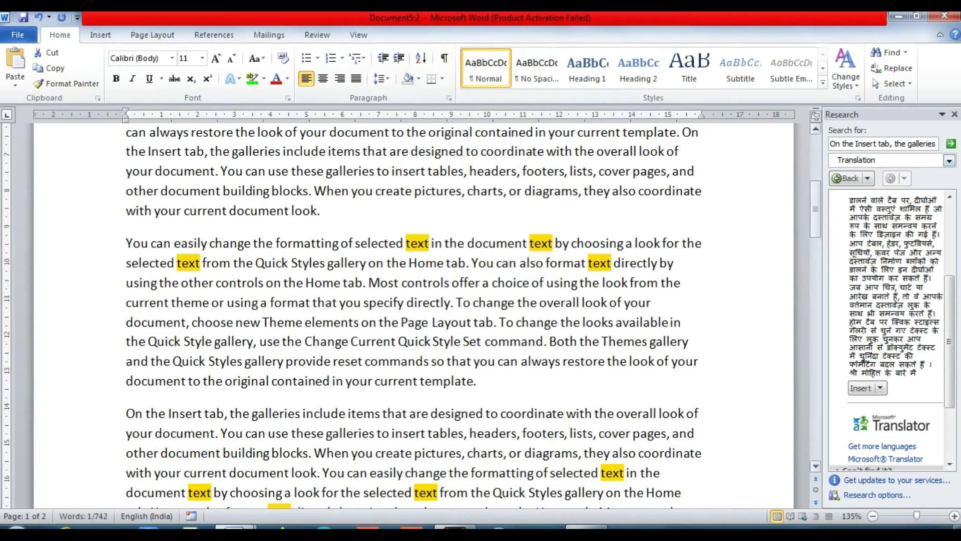
pyautogui.click(954, 114)
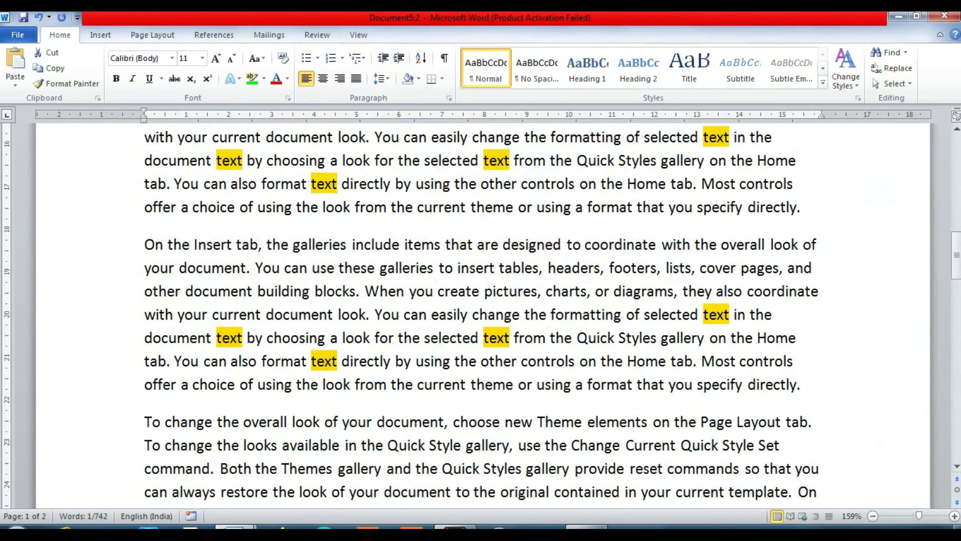
# Step: Tile all open document windows with Arrange All and scroll each one independently
pyautogui.click(358, 34)
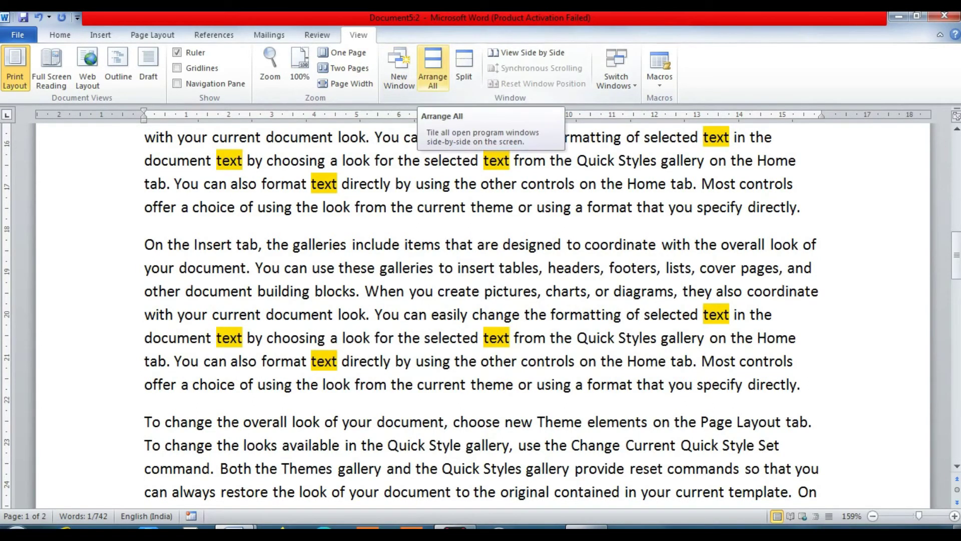
pyautogui.click(433, 65)
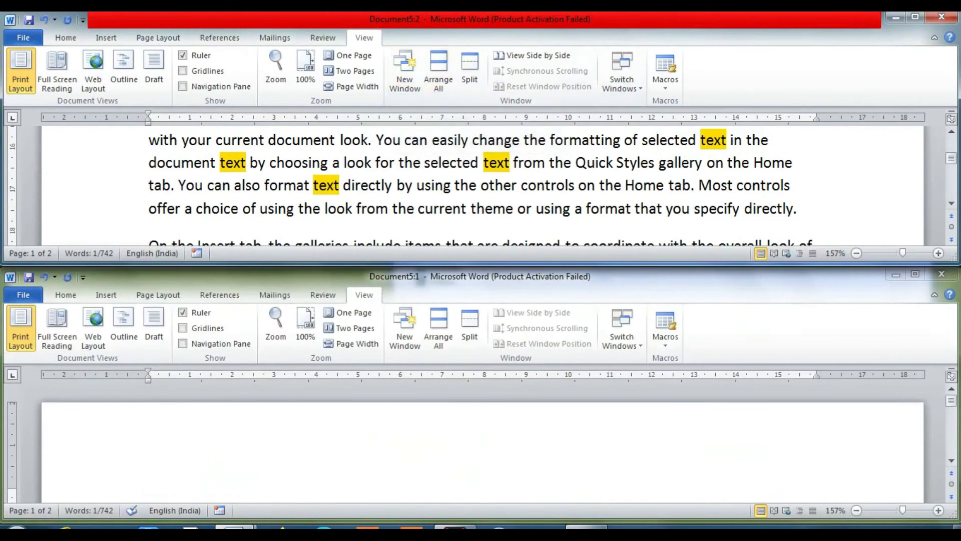
pyautogui.scroll(-5, 481, 185)
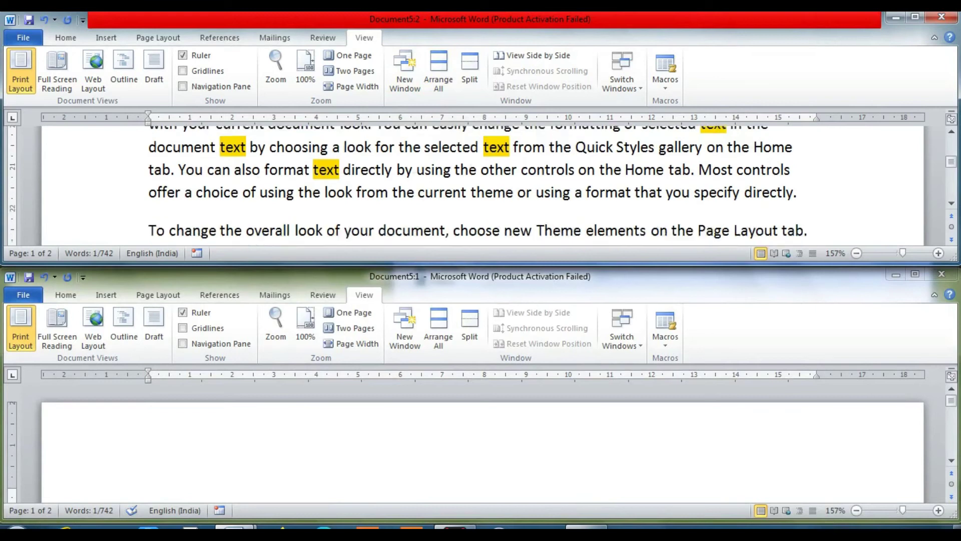
pyautogui.scroll(6, 481, 185)
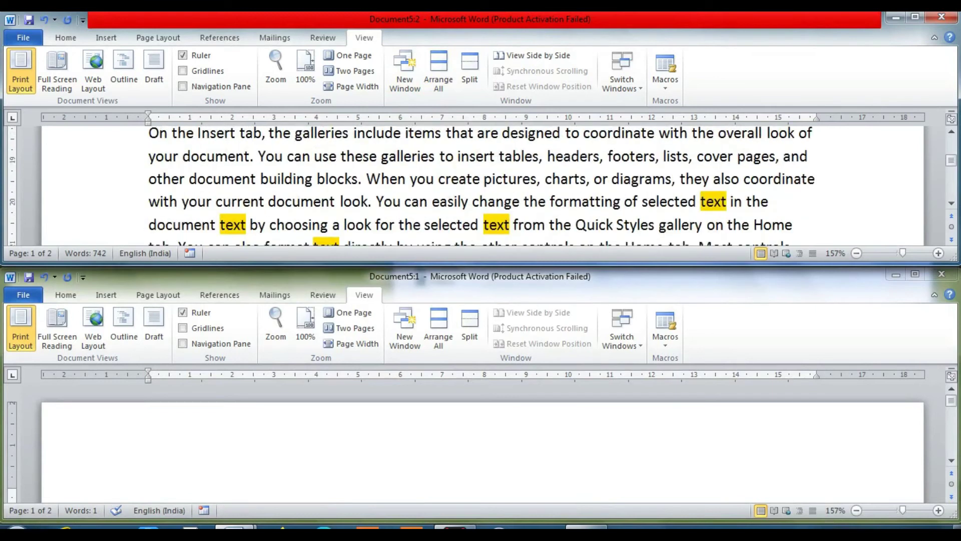
pyautogui.click(951, 461)
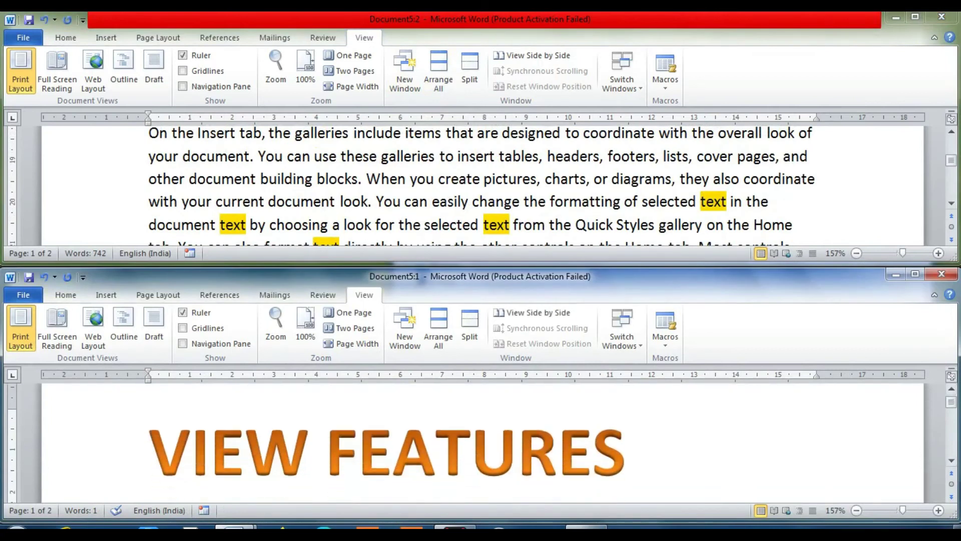
pyautogui.scroll(-1, 481, 186)
pyautogui.scroll(2, 480, 186)
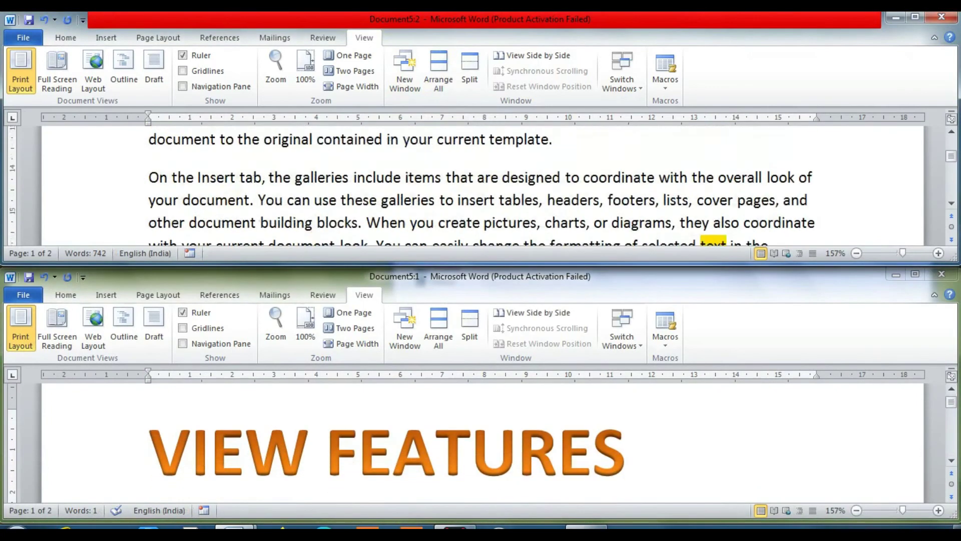
pyautogui.scroll(-1, 481, 185)
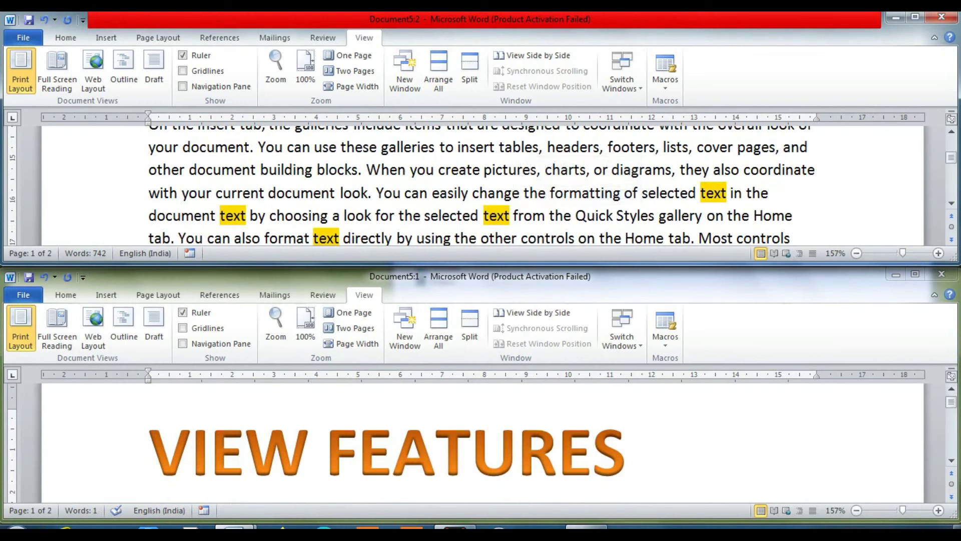
# Step: View the two document windows side by side and scroll through both pages in sync
pyautogui.click(538, 55)
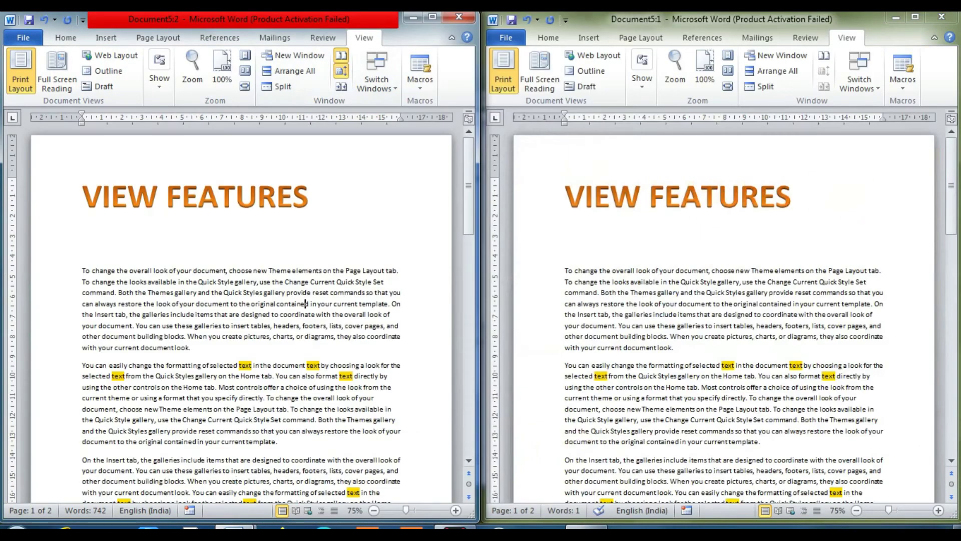
pyautogui.scroll(-10, 306, 303)
pyautogui.scroll(10, 306, 304)
pyautogui.scroll(-3, 306, 304)
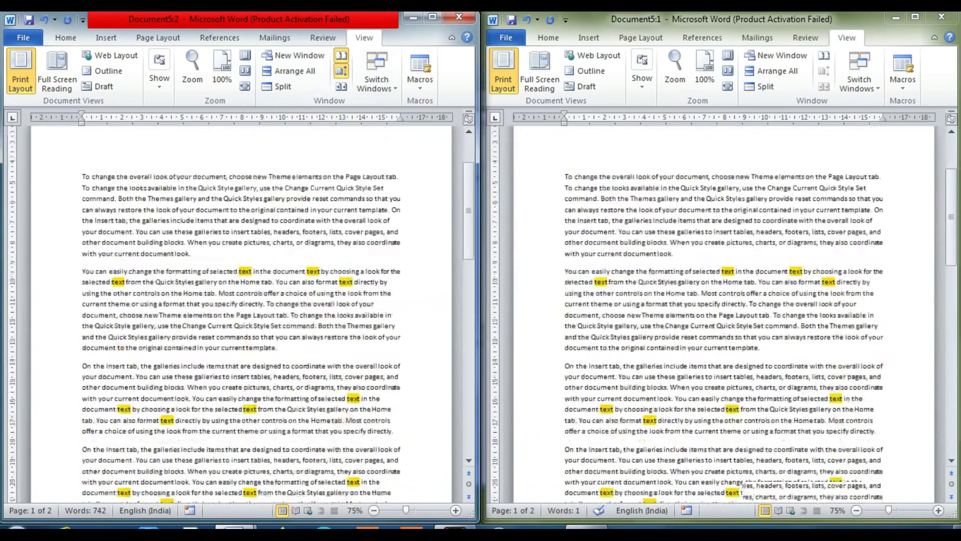
pyautogui.scroll(-5, 306, 304)
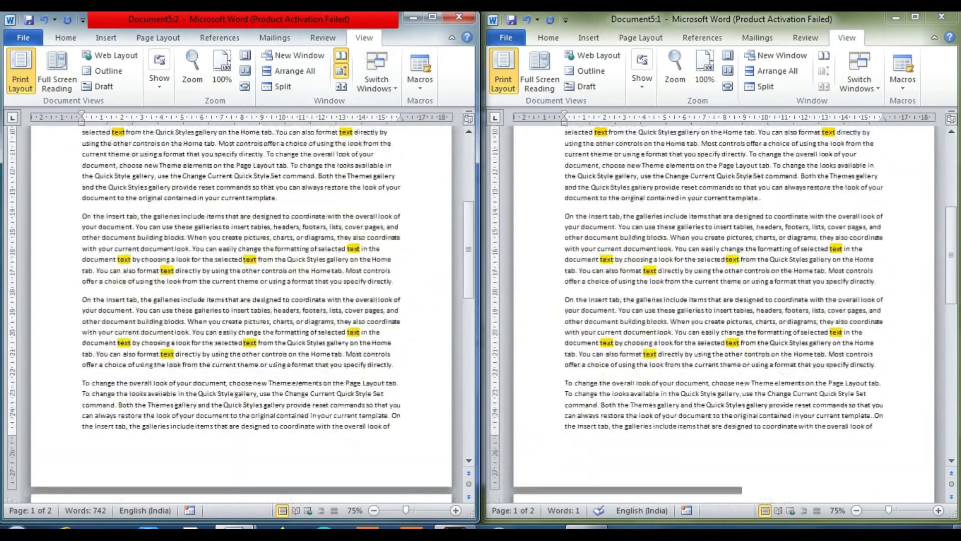
pyautogui.scroll(-4, 306, 303)
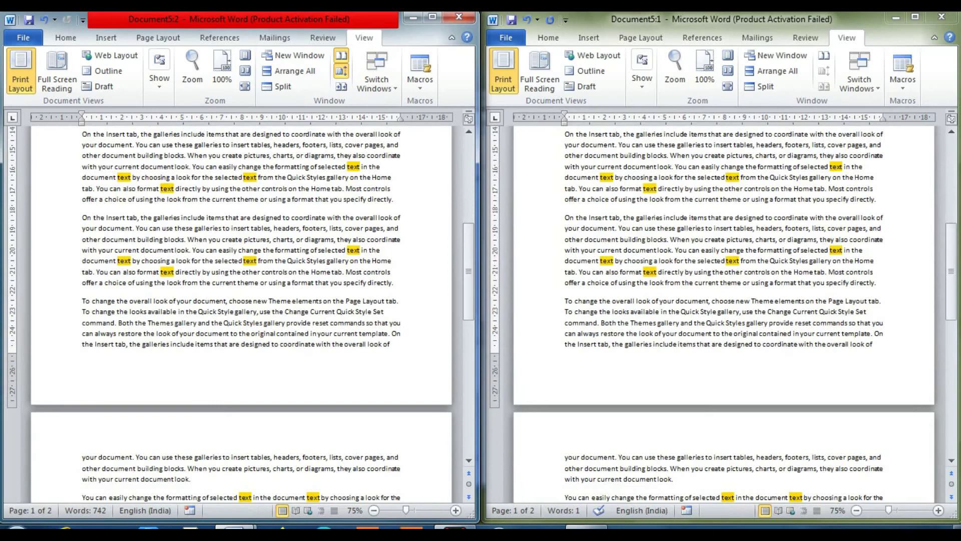
pyautogui.scroll(10, 305, 304)
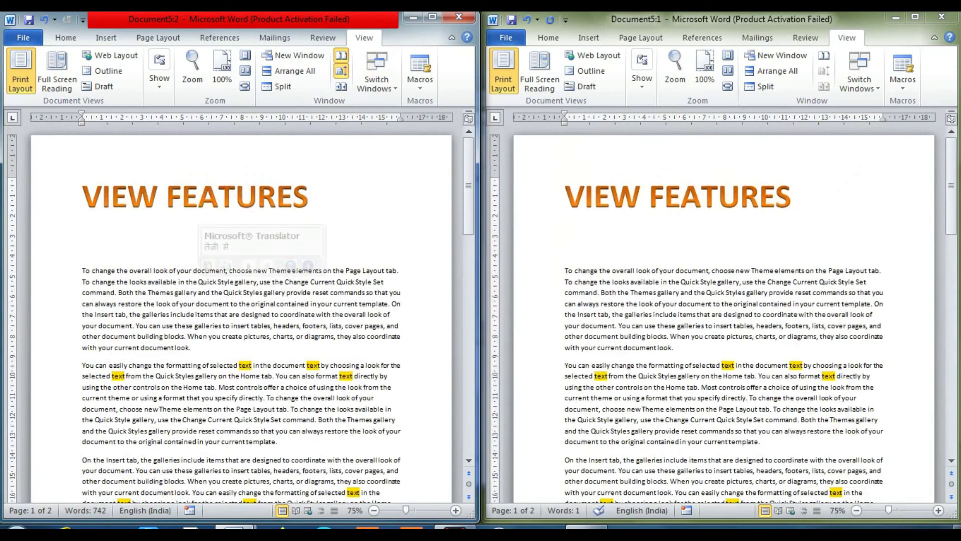
pyautogui.scroll(-8, 305, 304)
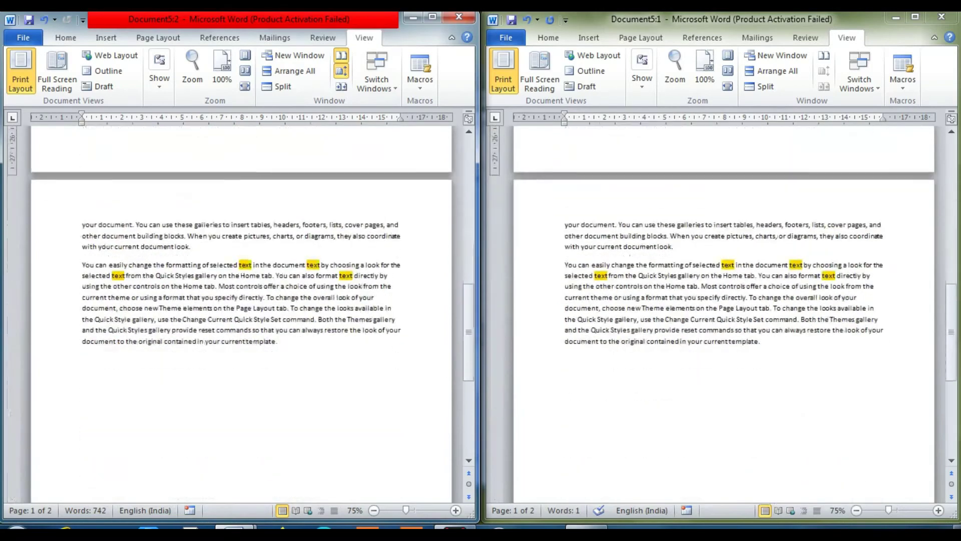
pyautogui.scroll(-4, 305, 304)
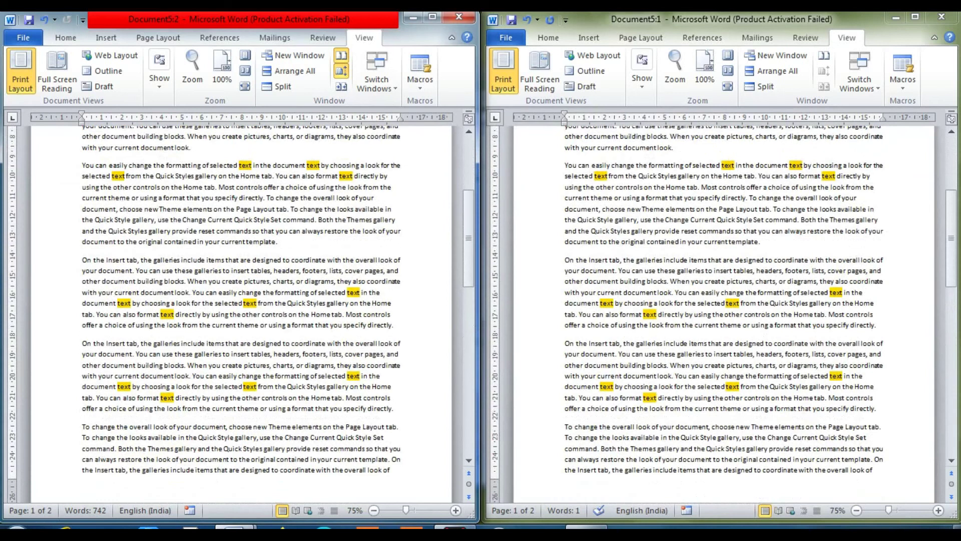
pyautogui.scroll(12, 305, 304)
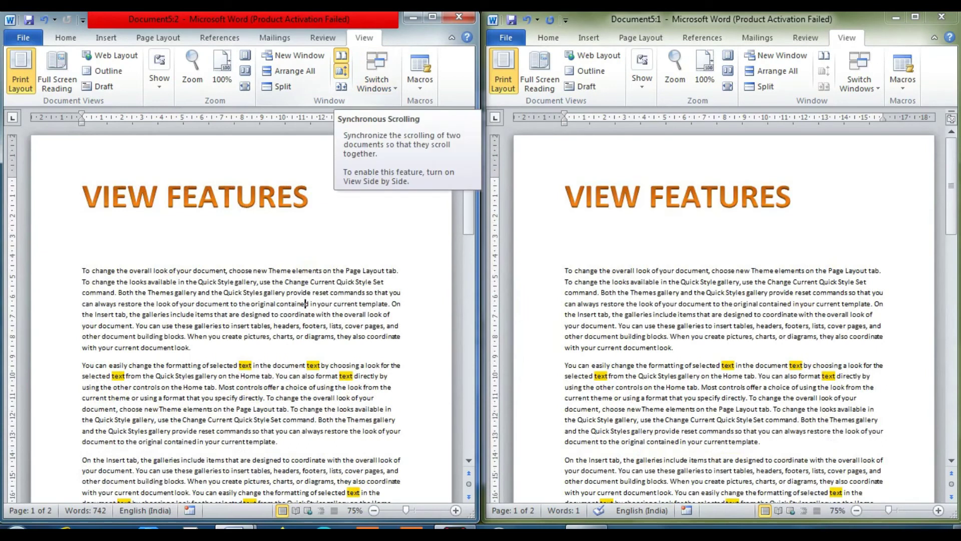
# Step: Turn off Synchronous Scrolling and scroll only the Document5:2 window to the page break before page 2
pyautogui.click(341, 70)
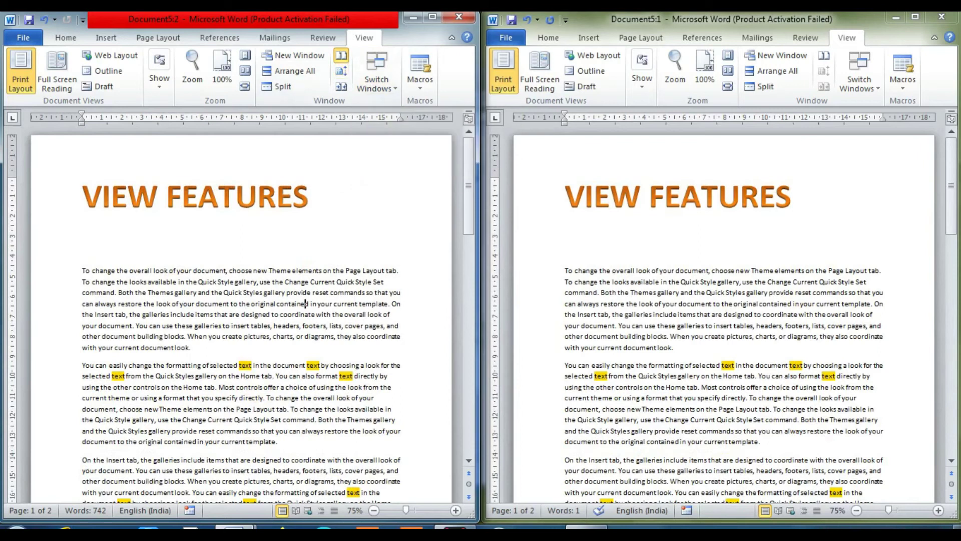
pyautogui.scroll(-8, 240, 301)
pyautogui.scroll(-5, 240, 300)
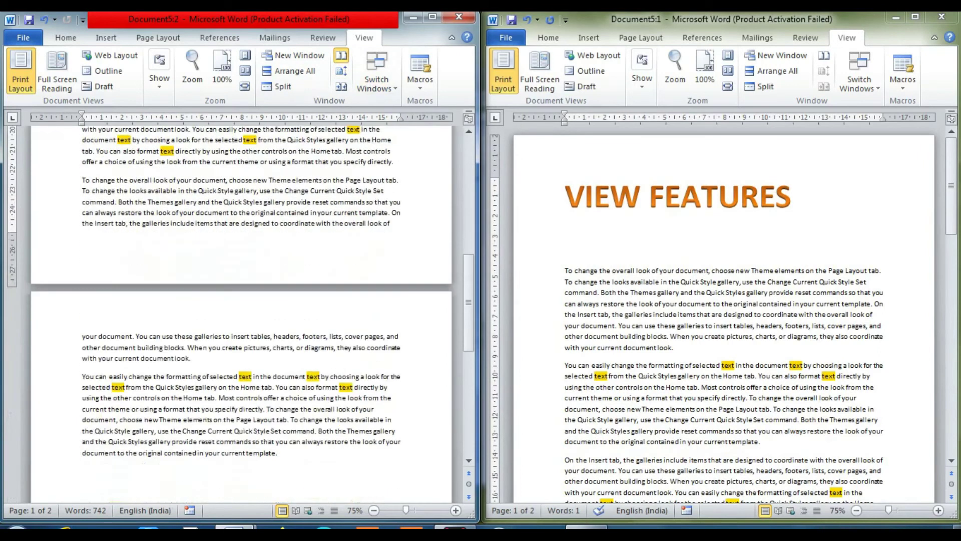
pyautogui.scroll(-2, 240, 301)
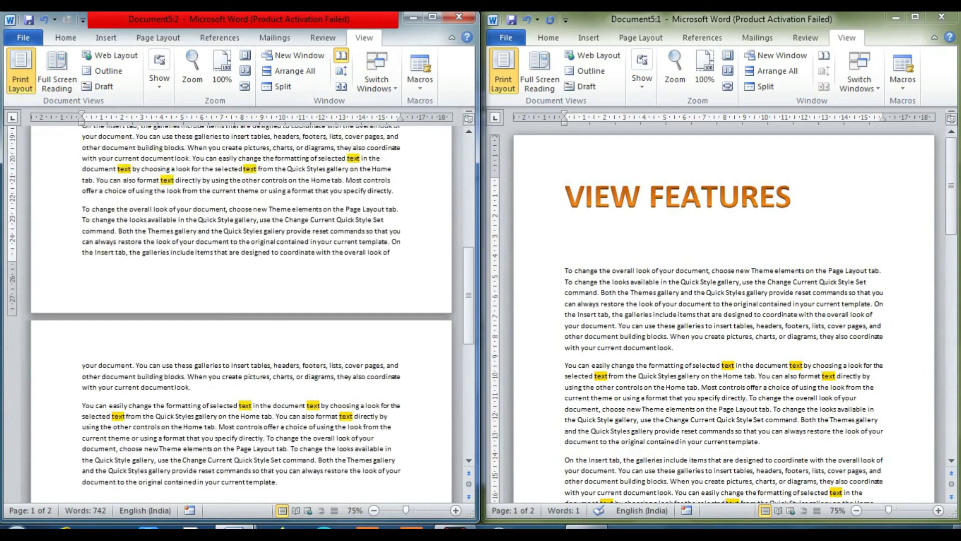
# Step: Scroll the Document5:1 window to page 2 and the Document5:2 window back to the title independently
pyautogui.scroll(-1, 241, 300)
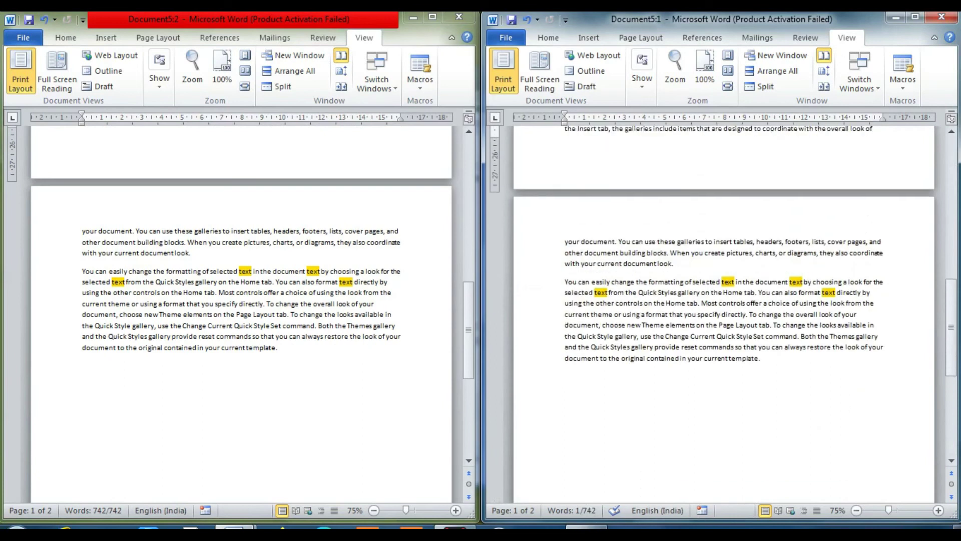
pyautogui.scroll(10, 240, 311)
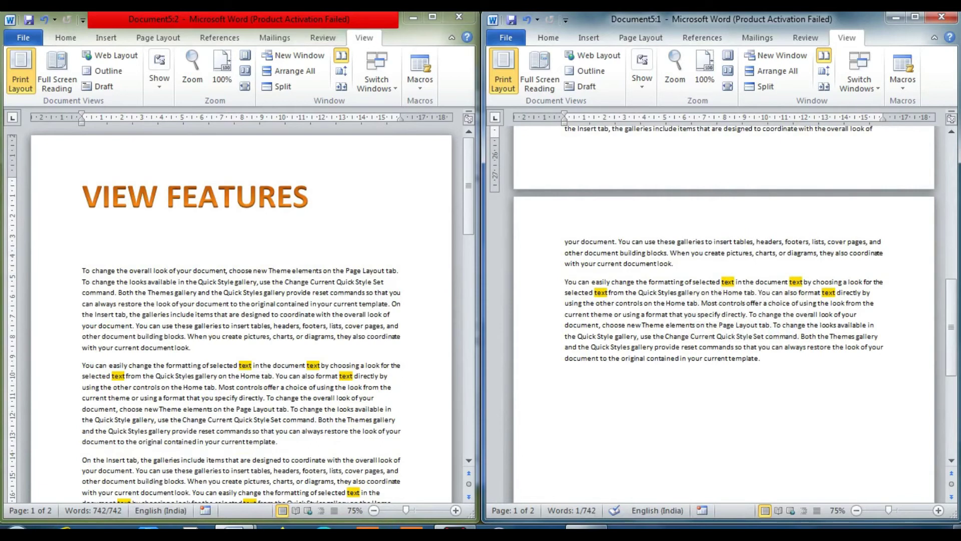
# Step: Close the Document5:1 window and show the remaining document window maximized at 100% zoom
pyautogui.click(942, 17)
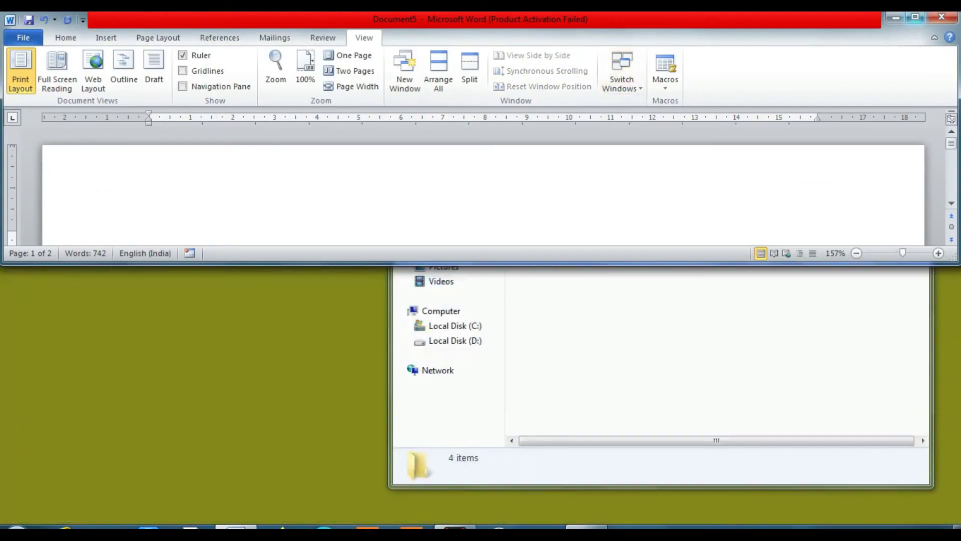
pyautogui.click(915, 17)
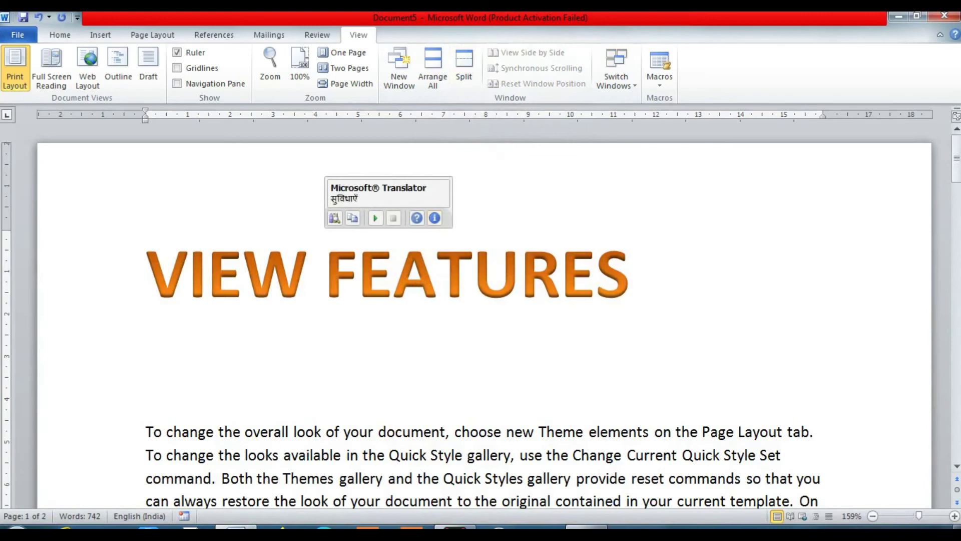
pyautogui.click(300, 68)
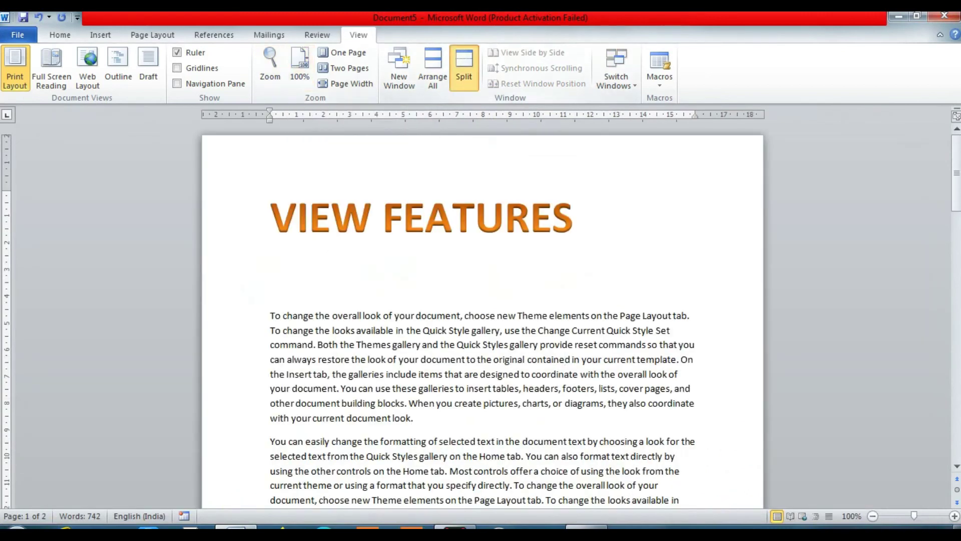
# Step: Split the document window just below the first body paragraph and scroll within the split view
pyautogui.click(464, 68)
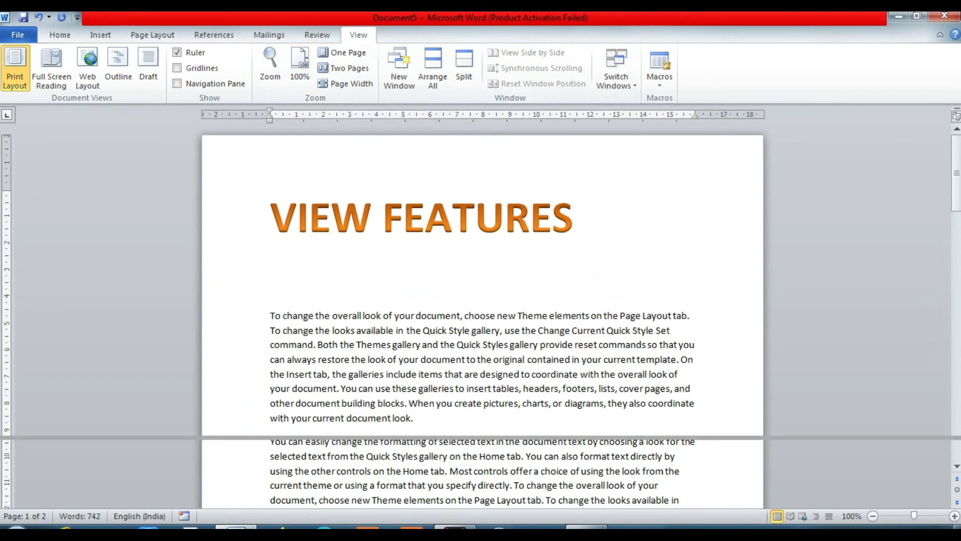
pyautogui.click(481, 434)
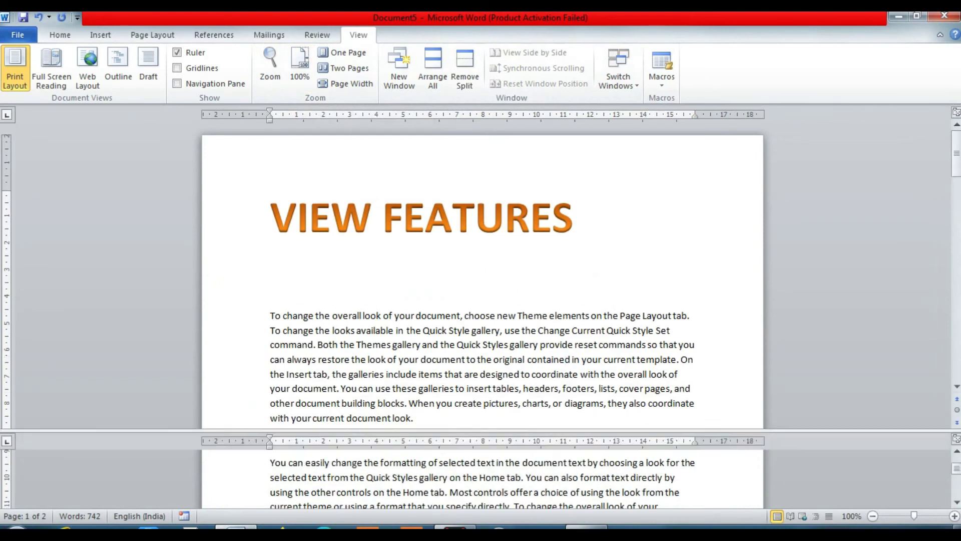
pyautogui.scroll(-3, 483, 281)
pyautogui.scroll(3, 482, 280)
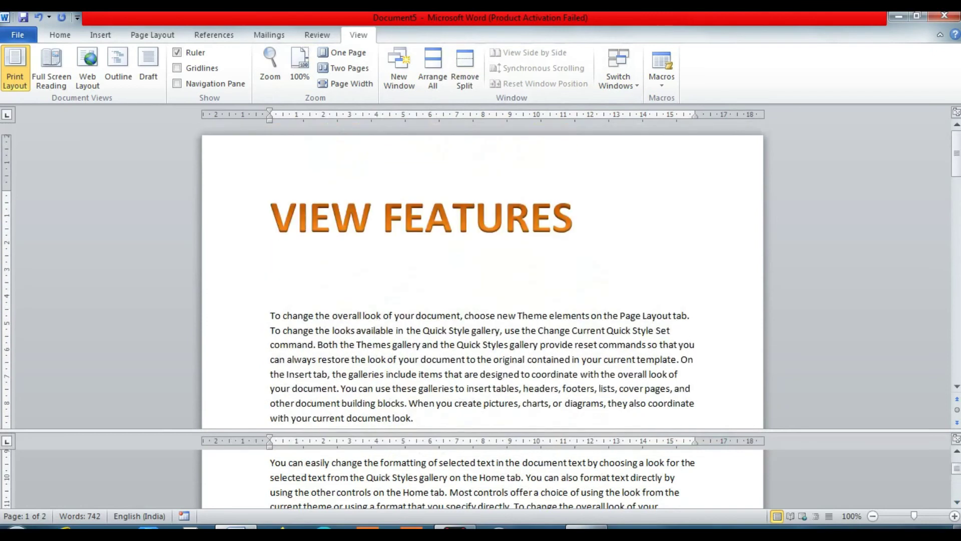
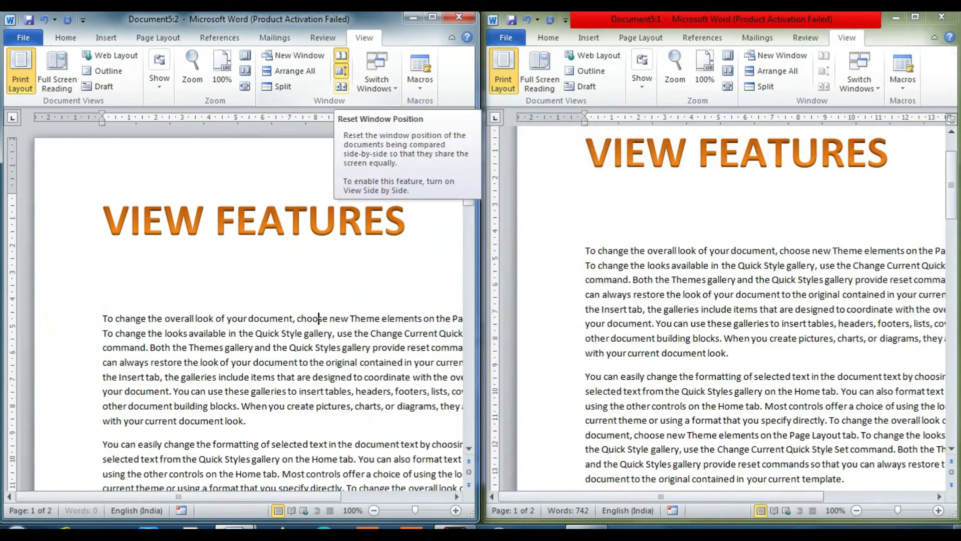
# Step: Reset the positions of the two compared document windows and turn off side-by-side viewing
pyautogui.click(341, 86)
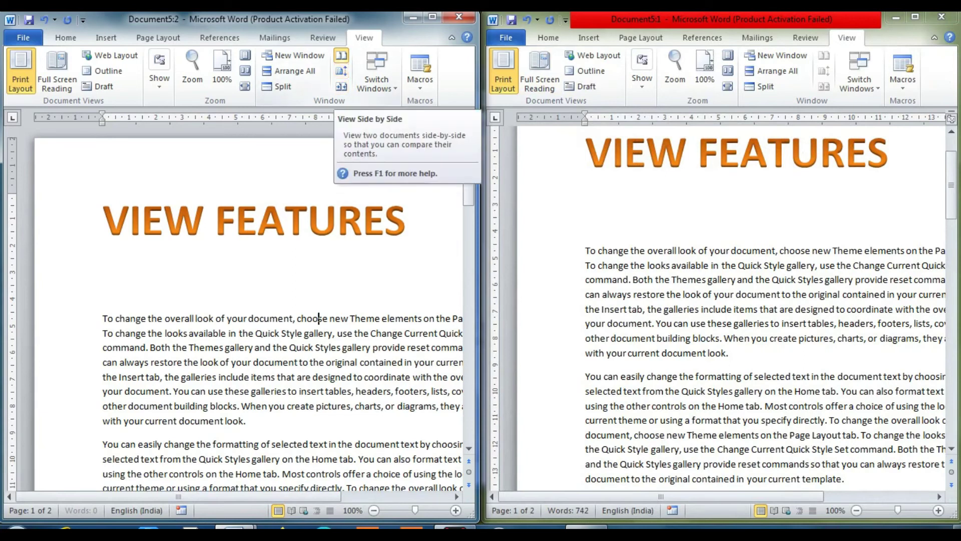
pyautogui.click(341, 56)
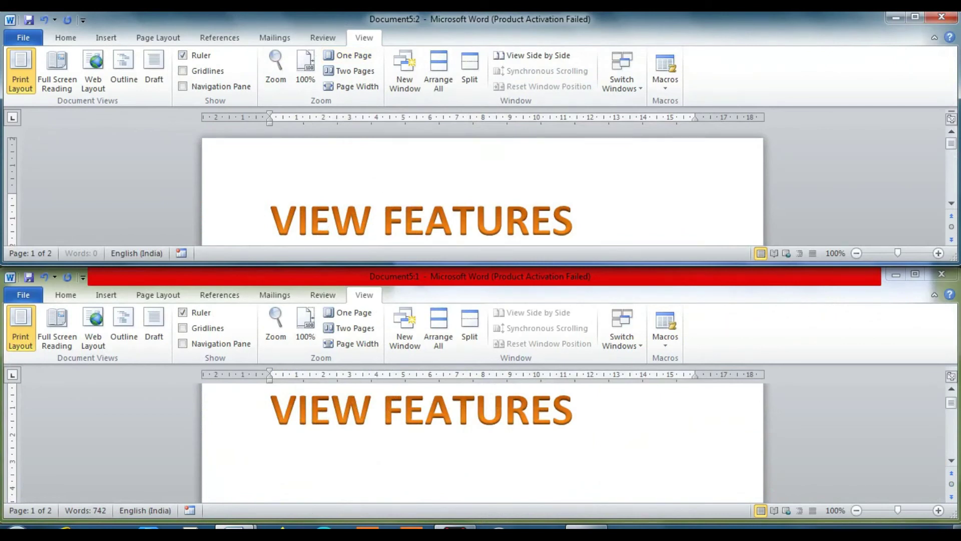
# Step: Switch from the Document5:2 window to the Document5:1 window using Switch Windows
pyautogui.click(622, 70)
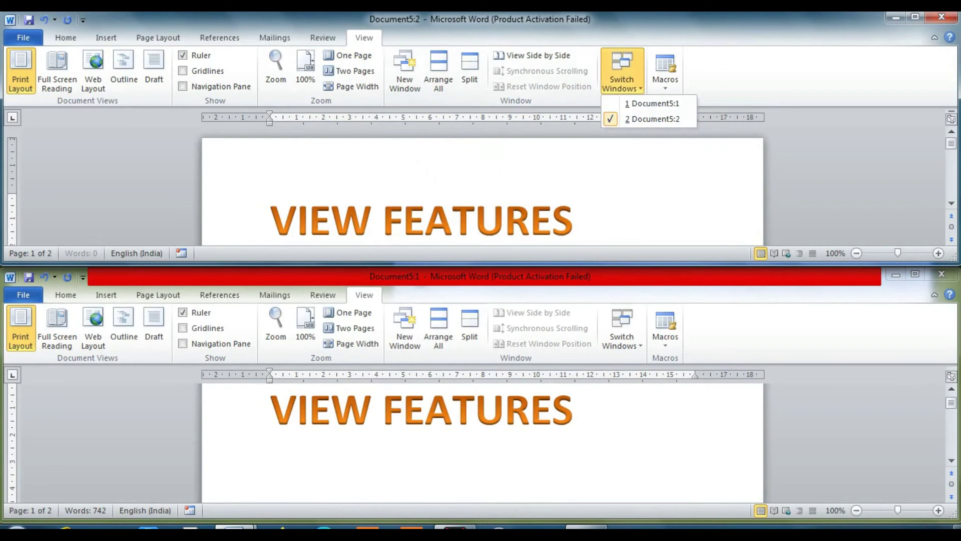
pyautogui.click(652, 104)
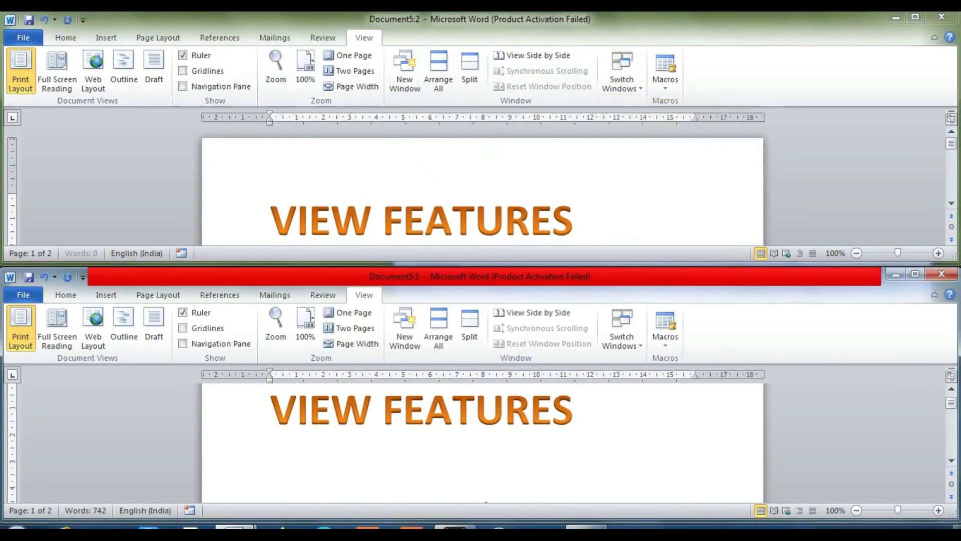
pyautogui.click(533, 55)
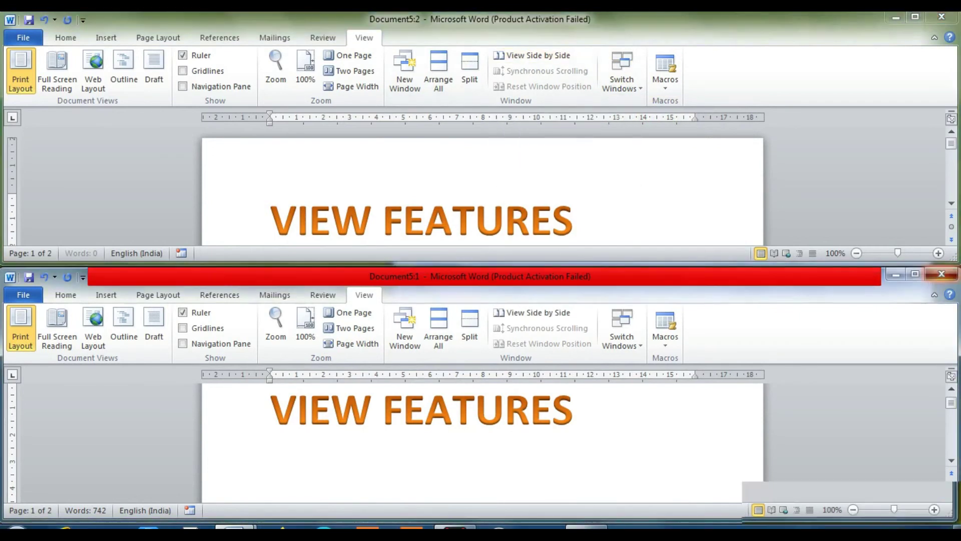
# Step: Close the Document5:1 window, leaving the other one maximized, and check the list of open windows
pyautogui.click(941, 274)
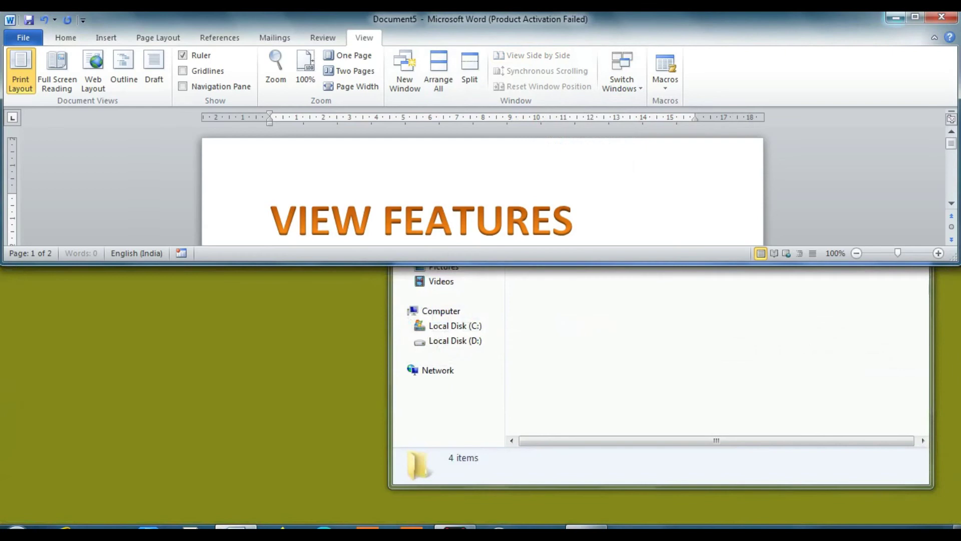
pyautogui.click(915, 17)
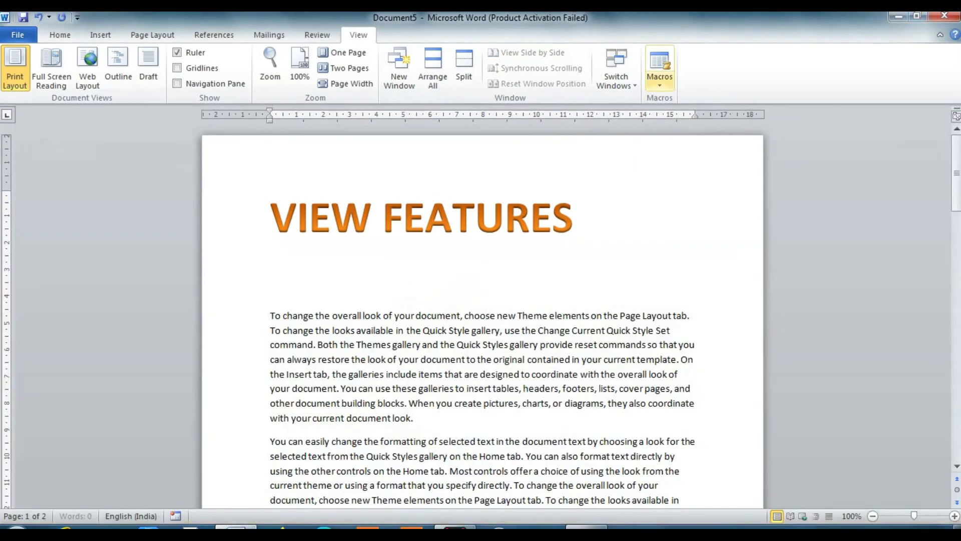
pyautogui.click(616, 79)
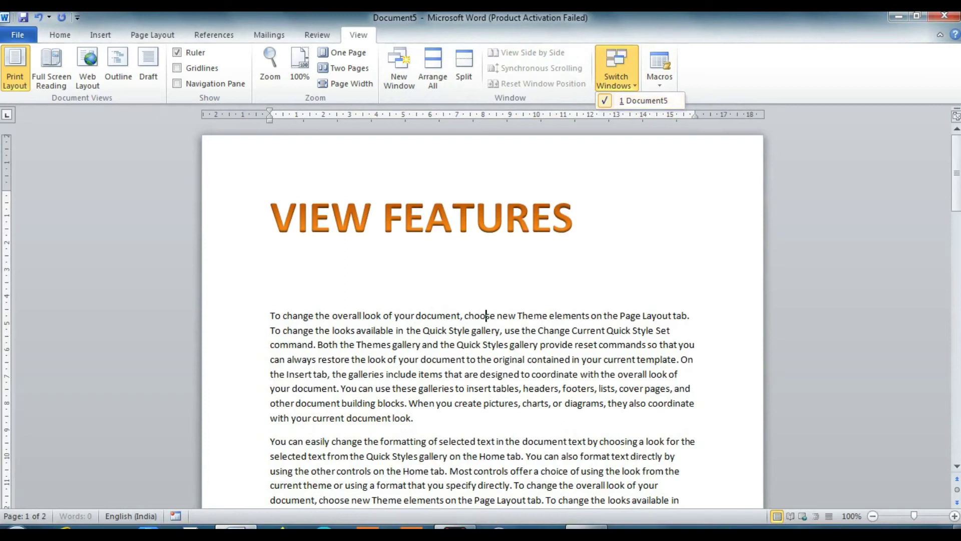
pyautogui.press('Escape')
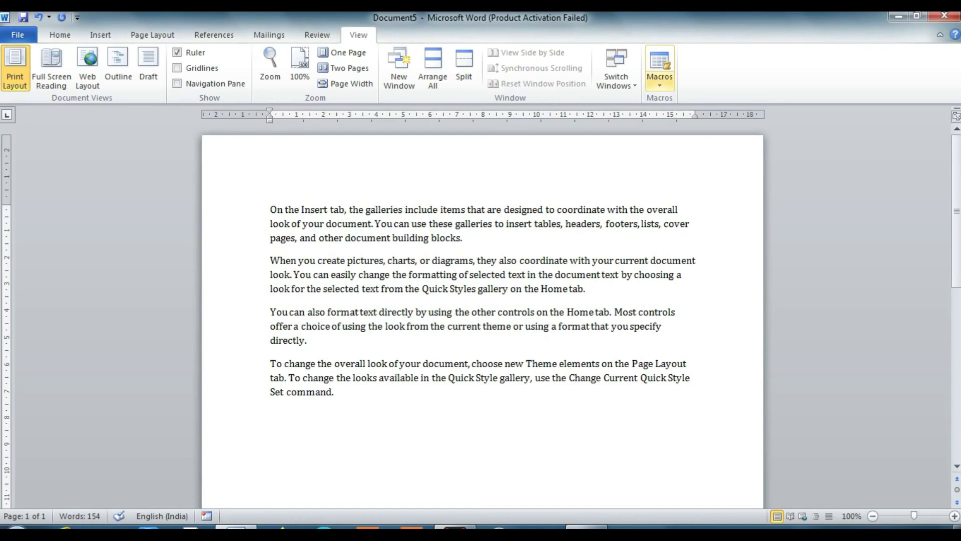
# Step: Start recording a new macro stored in all documents, with Ctrl+Shift+R assigned as its keyboard shortcut
pyautogui.click(660, 80)
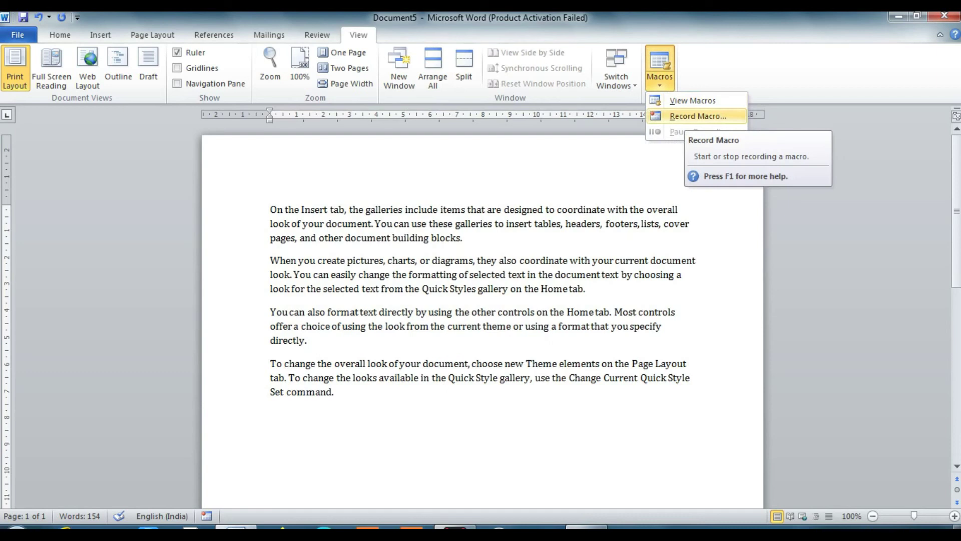
pyautogui.click(698, 117)
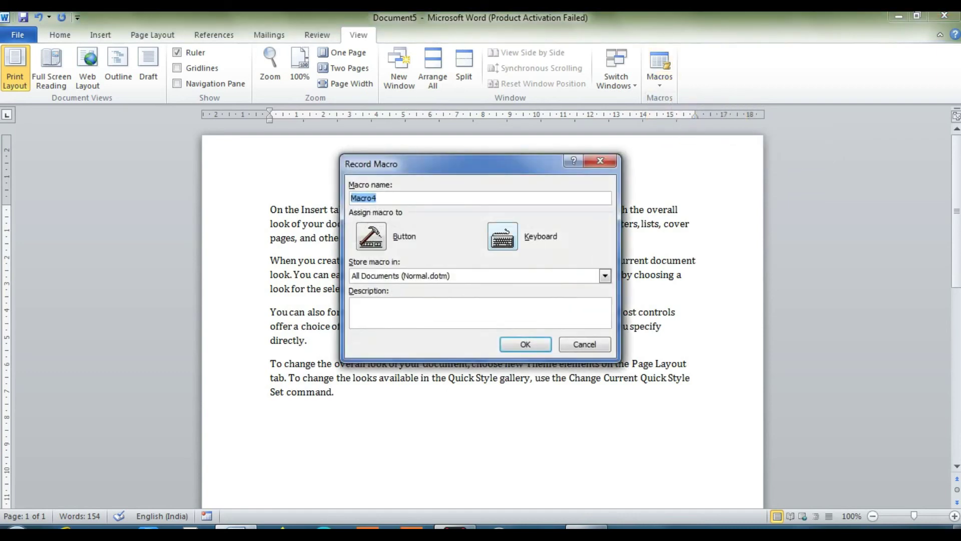
pyautogui.click(503, 236)
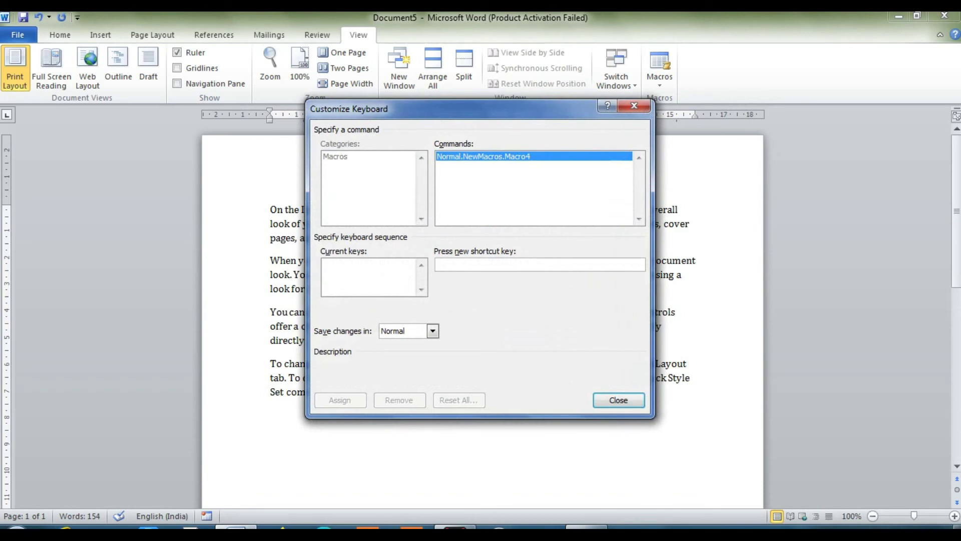
pyautogui.hotkey('ctrl', 'shift', 'l')
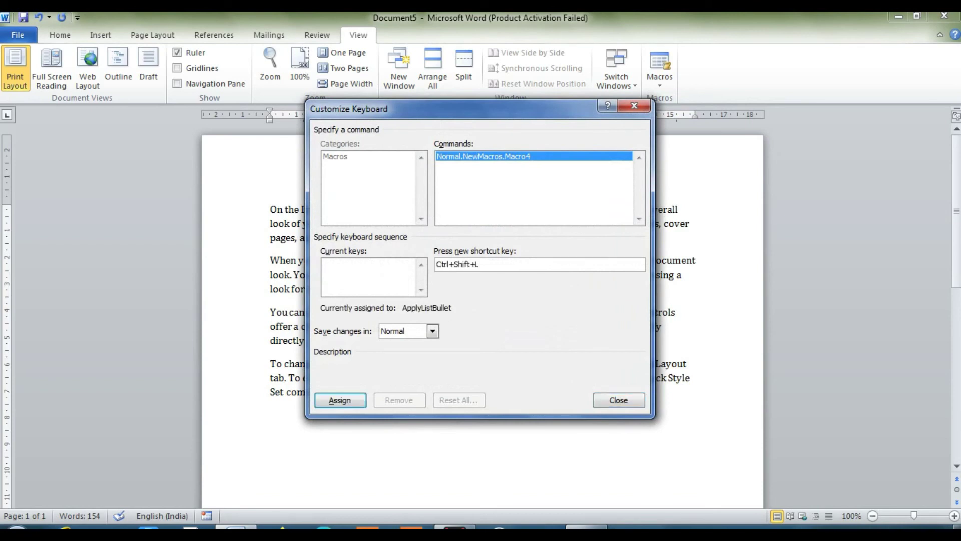
pyautogui.press('BackSpace')
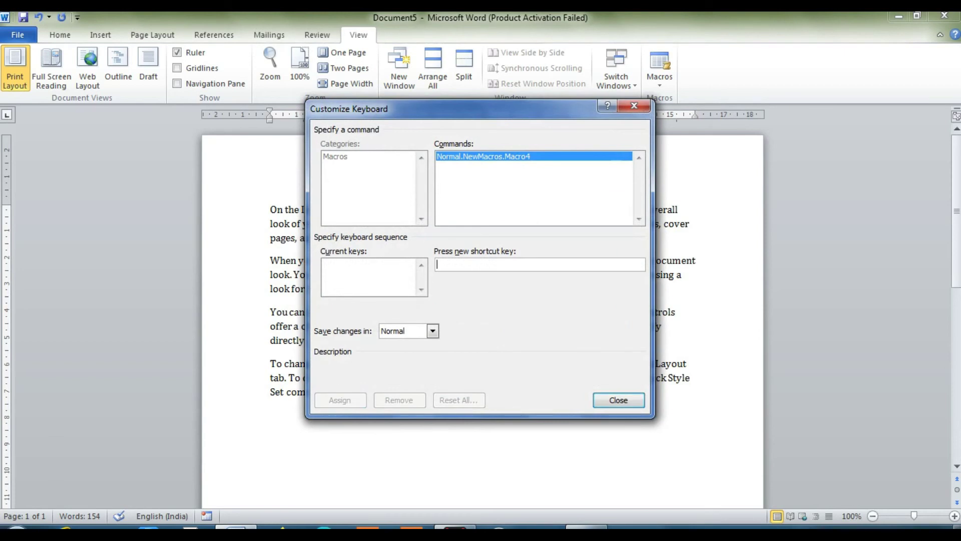
pyautogui.hotkey('ctrl', 'shift', 'r')
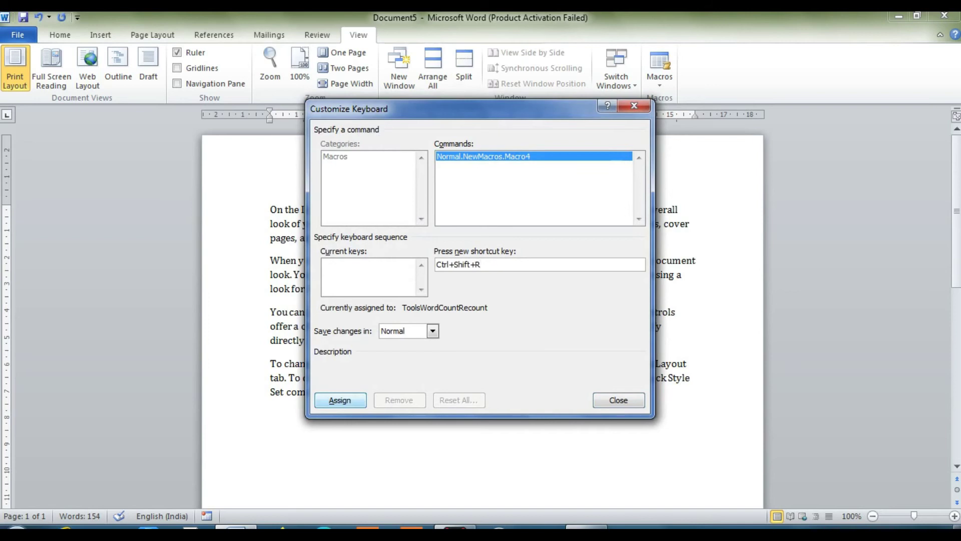
pyautogui.click(341, 400)
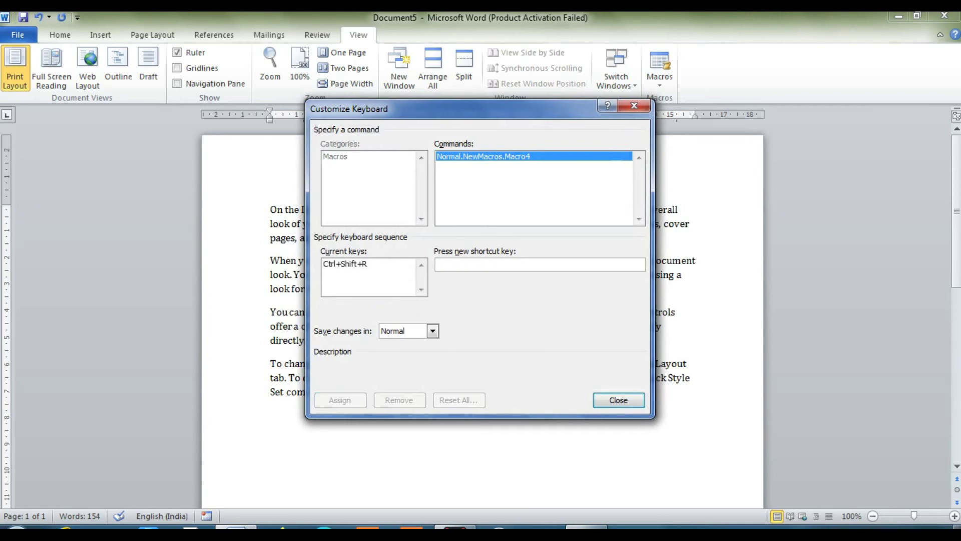
pyautogui.click(619, 400)
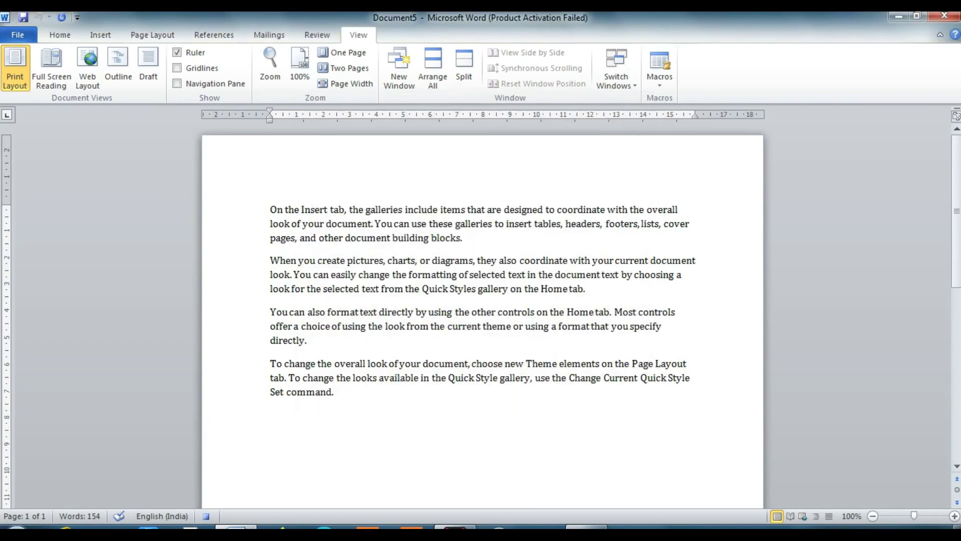
# Step: Select the whole first paragraph, "On the Insert tab…", and increase its font size to 20
pyautogui.press('Up')
pyautogui.press('Up')
pyautogui.press('Up')
pyautogui.press('Up')
pyautogui.press('Up')
pyautogui.press('Up')
pyautogui.press('Up')
pyautogui.press('Up')
pyautogui.hotkey('shift', 'Down')
pyautogui.hotkey('shift', 'Down')
pyautogui.hotkey('shift', 'Down')
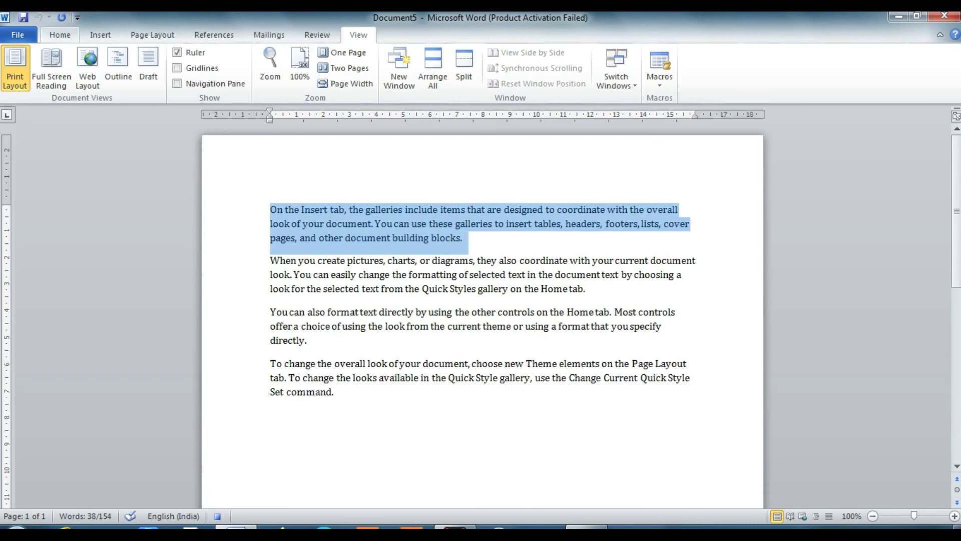
pyautogui.click(60, 35)
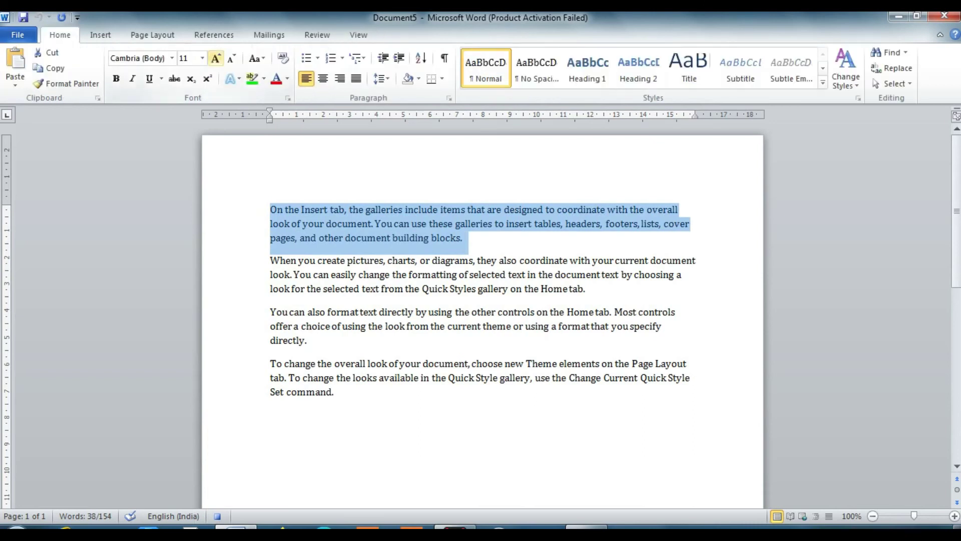
pyautogui.click(216, 58)
pyautogui.click(215, 58)
pyautogui.click(216, 58)
pyautogui.click(216, 58)
pyautogui.click(215, 58)
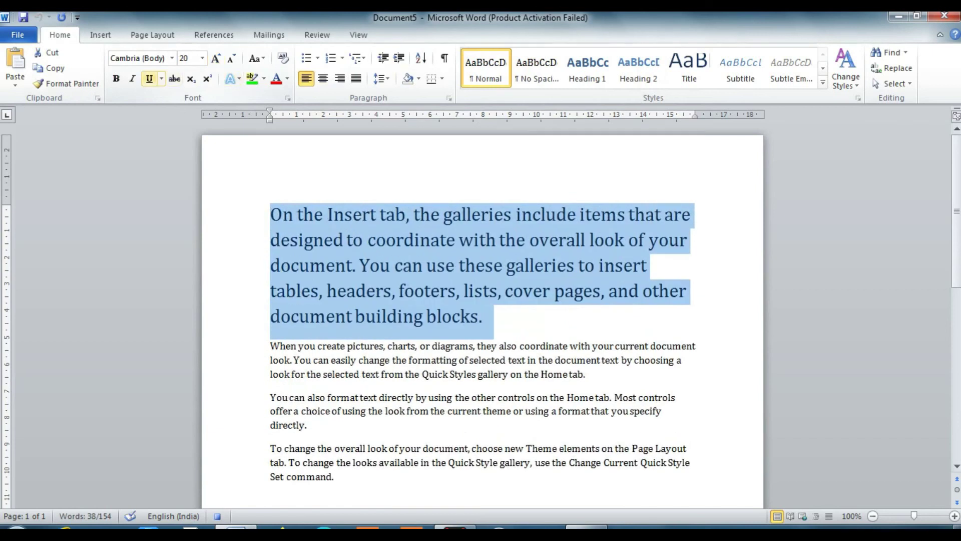
# Step: Underline the selected first paragraph and set its font color to the standard green
pyautogui.click(149, 79)
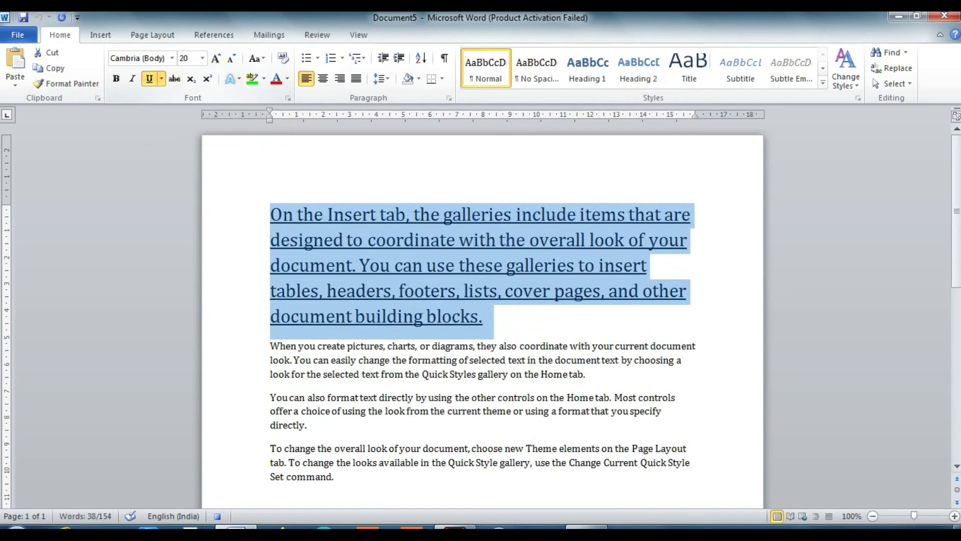
pyautogui.click(287, 79)
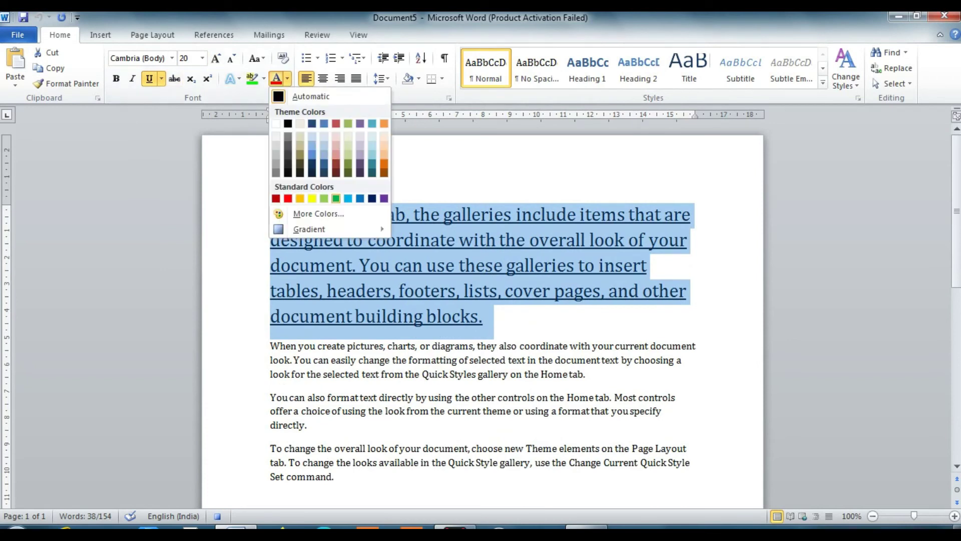
pyautogui.click(336, 198)
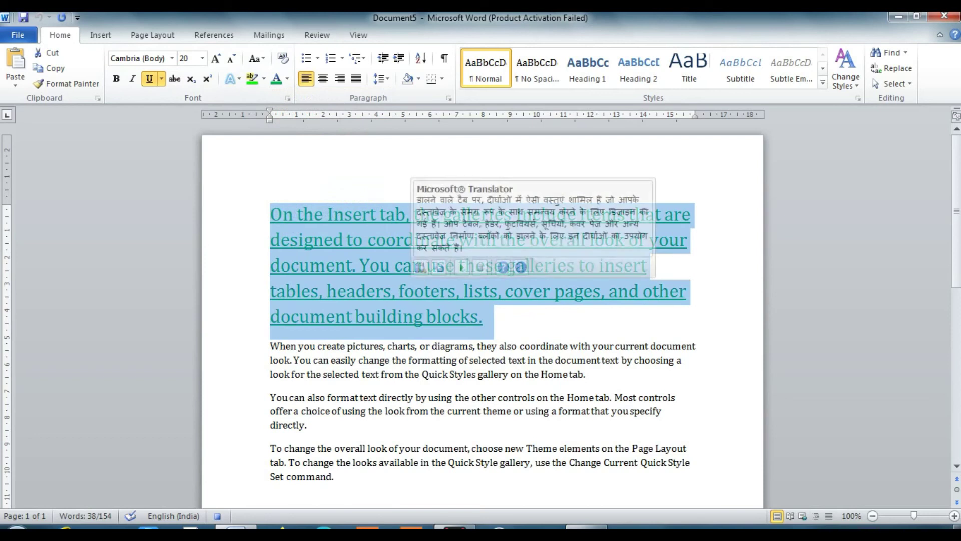
# Step: Stop recording the macro once the first paragraph's formatting is complete
pyautogui.click(358, 34)
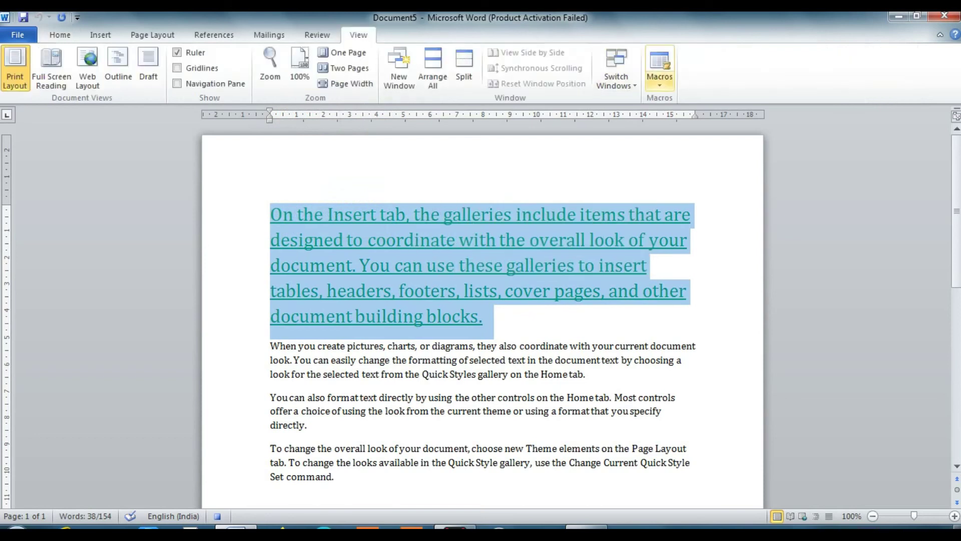
pyautogui.click(660, 70)
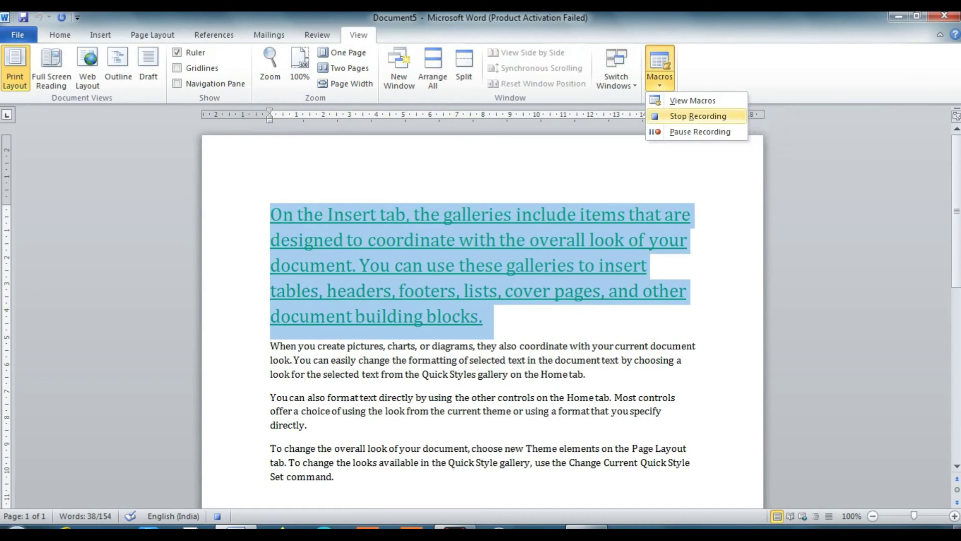
pyautogui.click(698, 115)
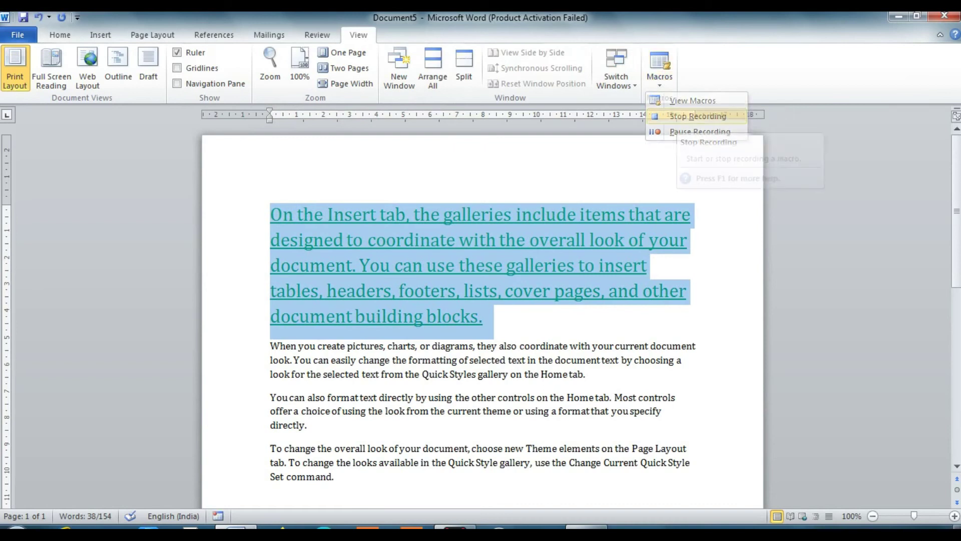
pyautogui.click(270, 346)
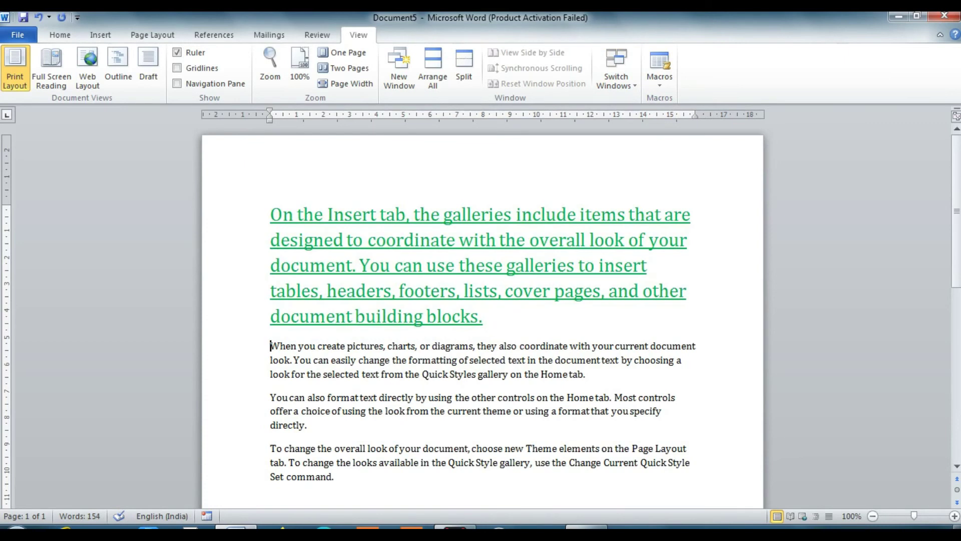
pyautogui.hotkey('shift', 'Down')
pyautogui.hotkey('shift', 'Down')
pyautogui.hotkey('shift', 'Down')
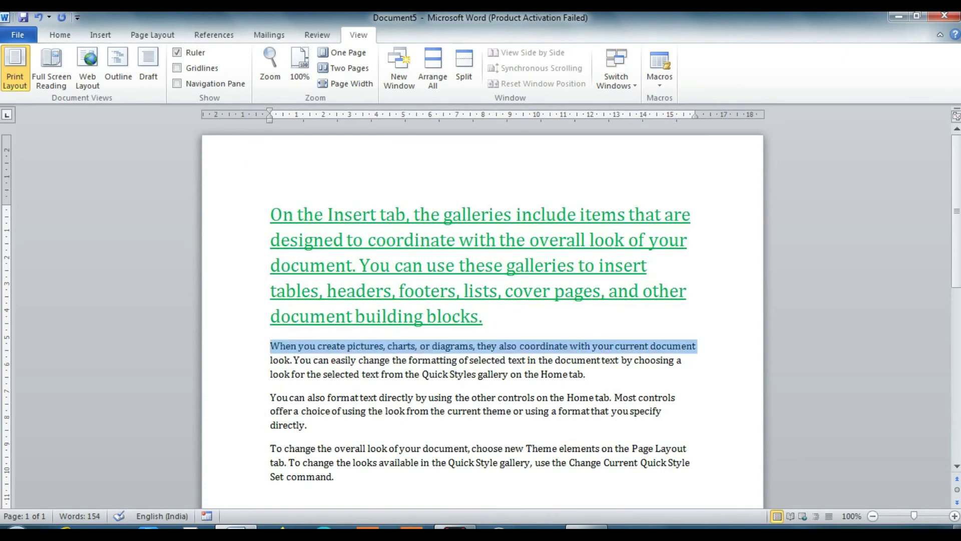
pyautogui.hotkey('shift', 'Down')
pyautogui.hotkey('shift', 'Down')
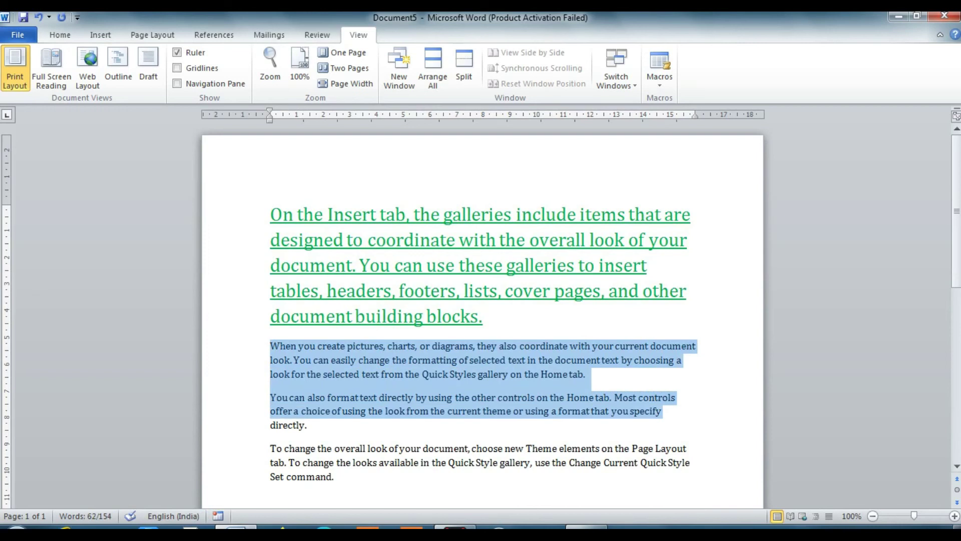
pyautogui.hotkey('shift', 'Up')
pyautogui.hotkey('shift', 'Up')
pyautogui.hotkey('shift', 'Up')
pyautogui.hotkey('shift', 'Down')
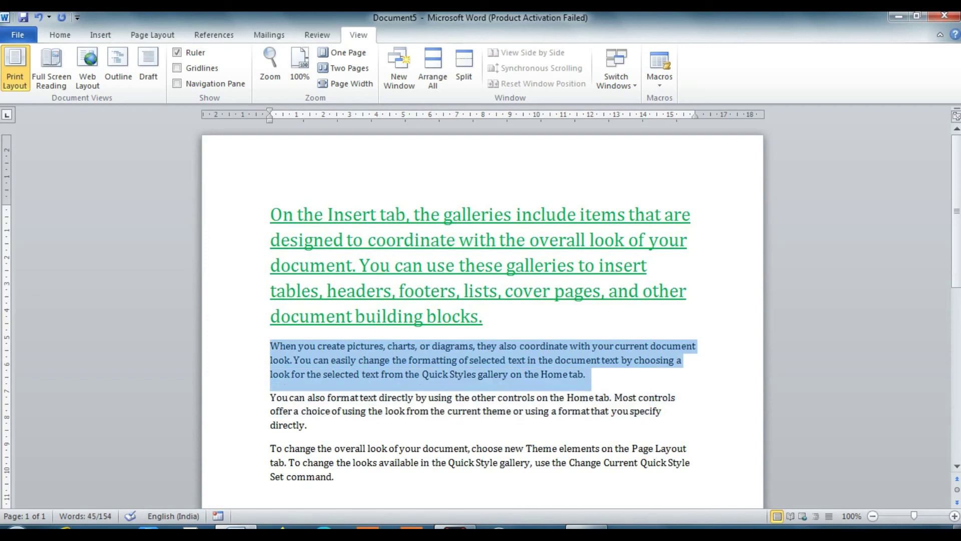
pyautogui.press('Left')
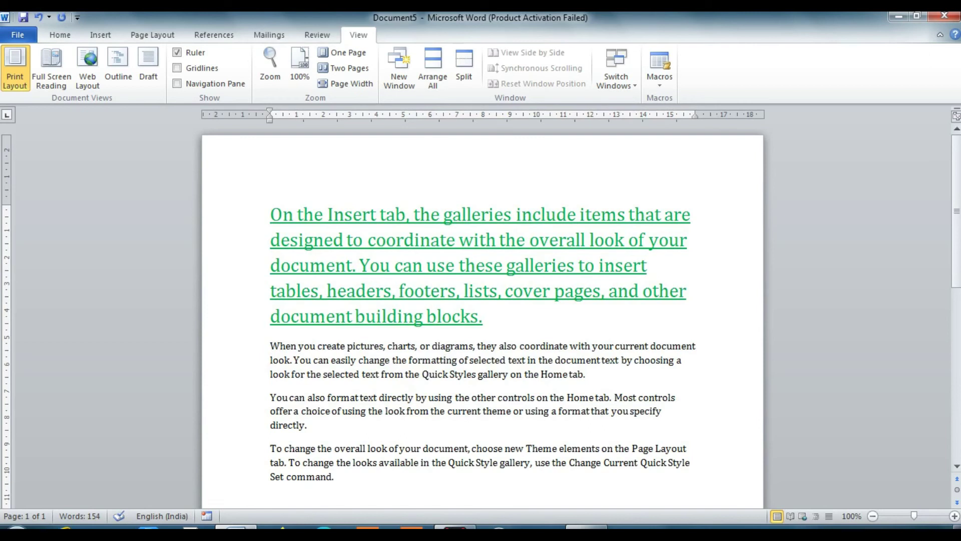
# Step: Start recording macro Macro5, stored in all documents, with Ctrl+Shift+O assigned as its keyboard shortcut
pyautogui.click(660, 65)
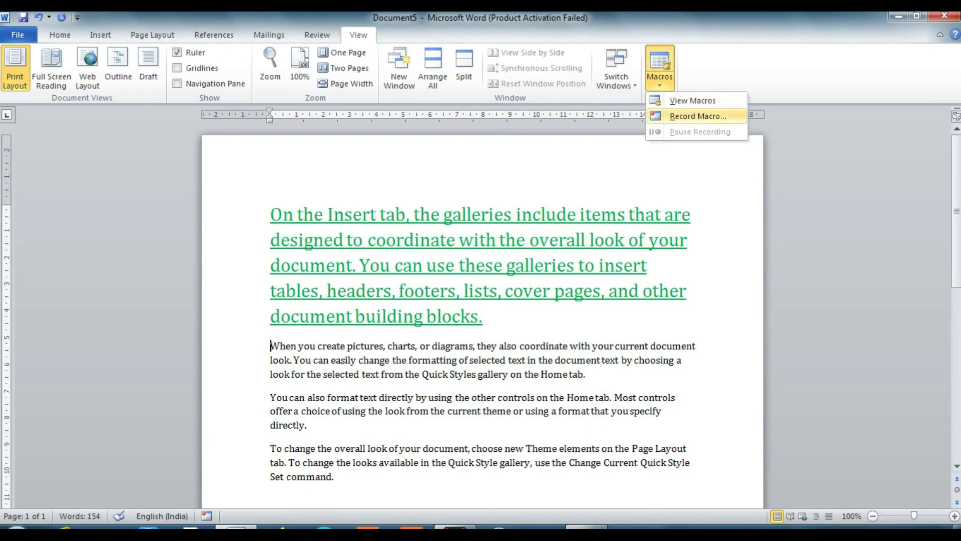
pyautogui.click(698, 116)
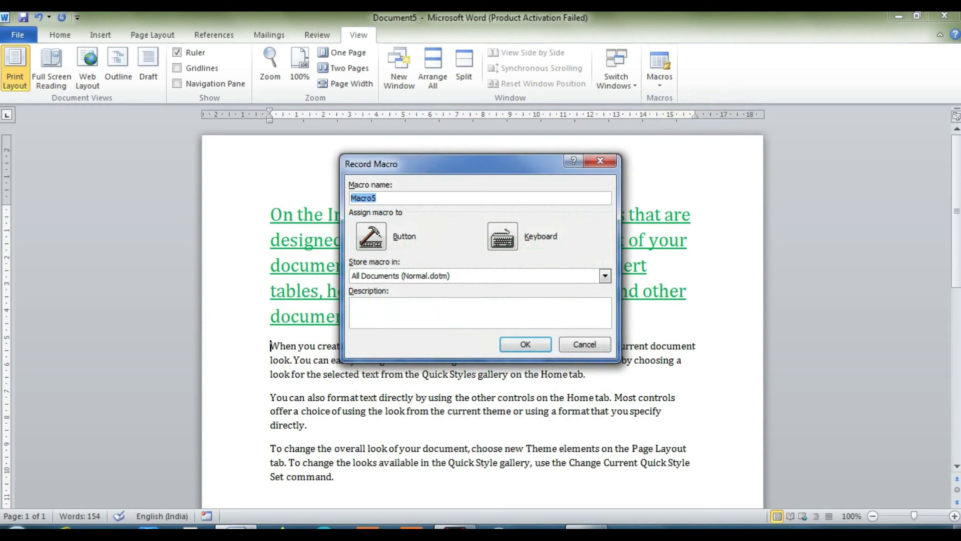
pyautogui.click(503, 236)
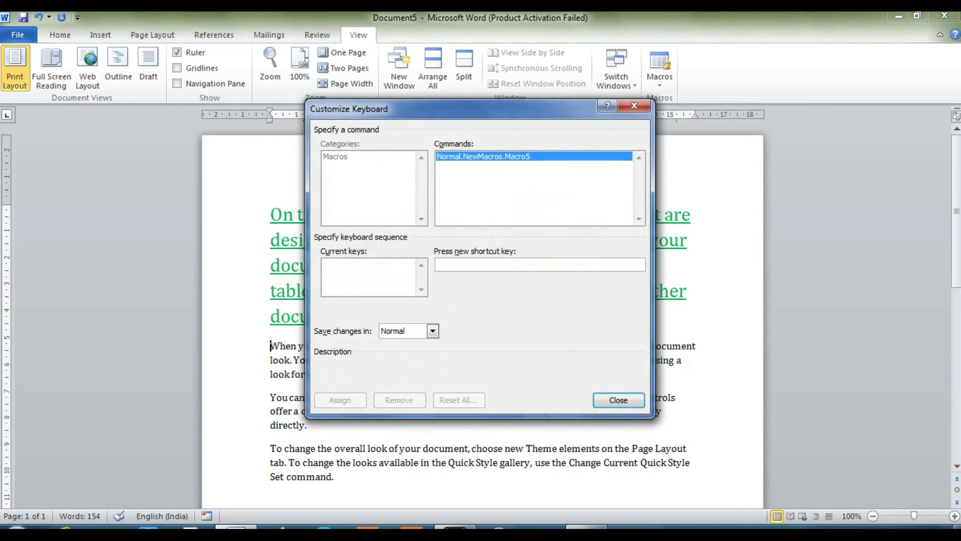
pyautogui.hotkey('ctrl', 'shift', 'o')
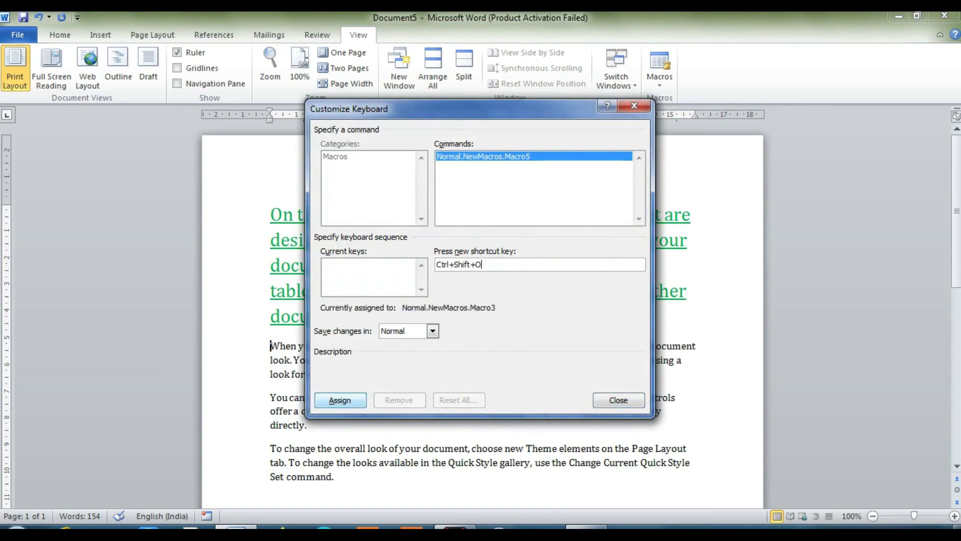
pyautogui.press('Return')
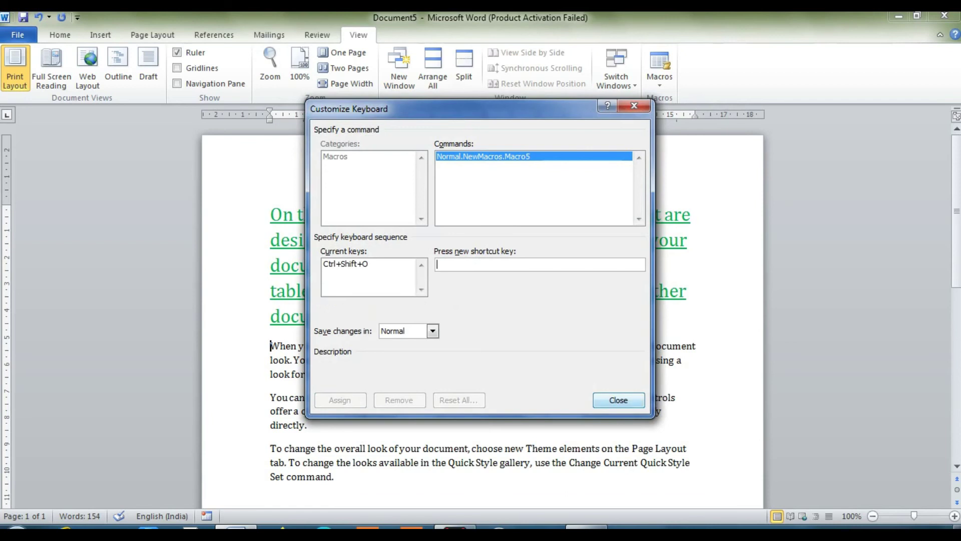
pyautogui.press('Return')
# Step: Select the second and third paragraphs, from "When you create pictures" through "specify directly", and highlight them in turquoise
pyautogui.hotkey('shift', 'Down')
pyautogui.hotkey('shift', 'Down')
pyautogui.hotkey('shift', 'Down')
pyautogui.hotkey('shift', 'Down')
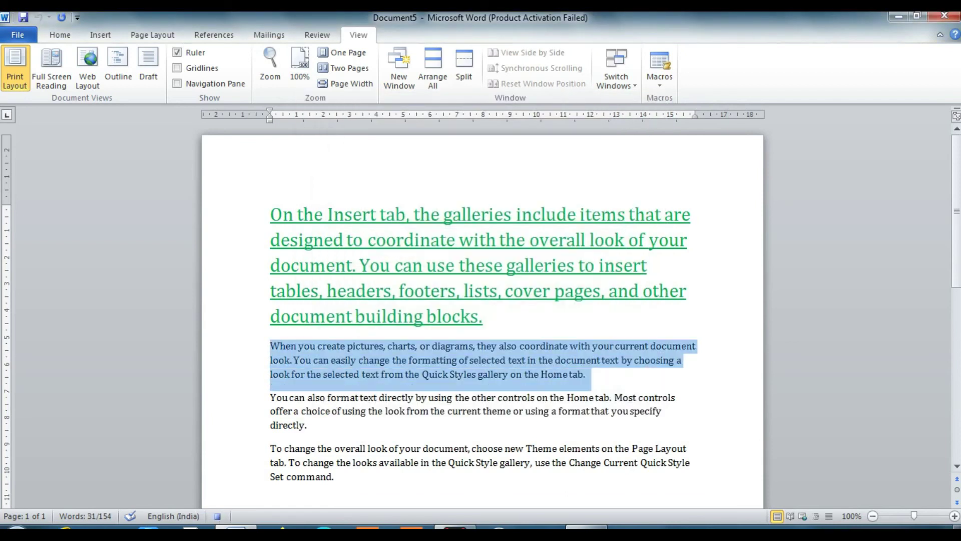
pyautogui.hotkey('shift', 'Down')
pyautogui.hotkey('shift', 'Down')
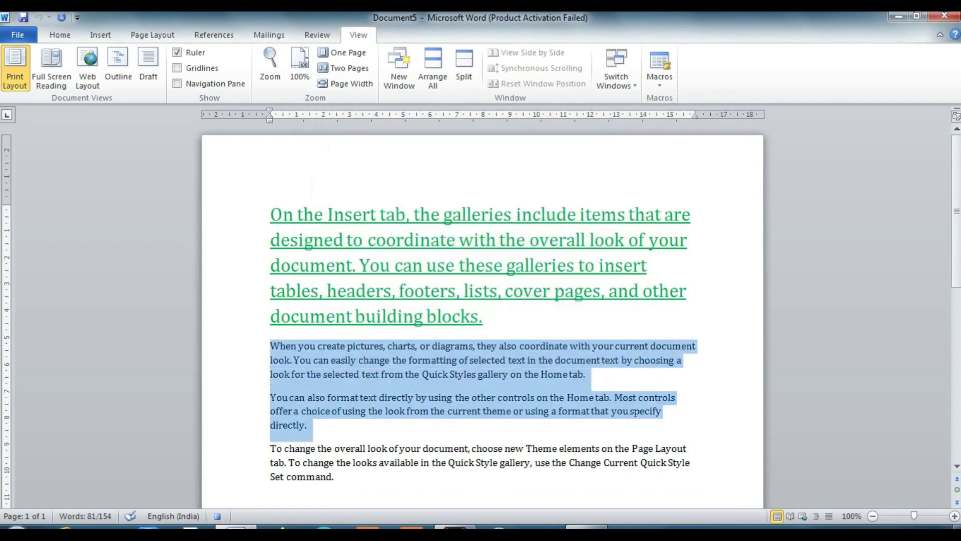
pyautogui.click(60, 35)
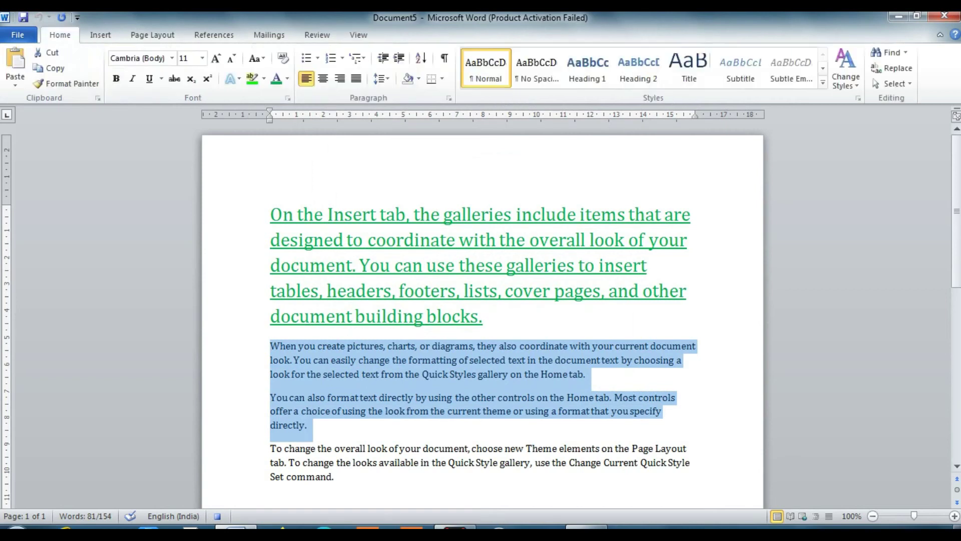
pyautogui.click(252, 79)
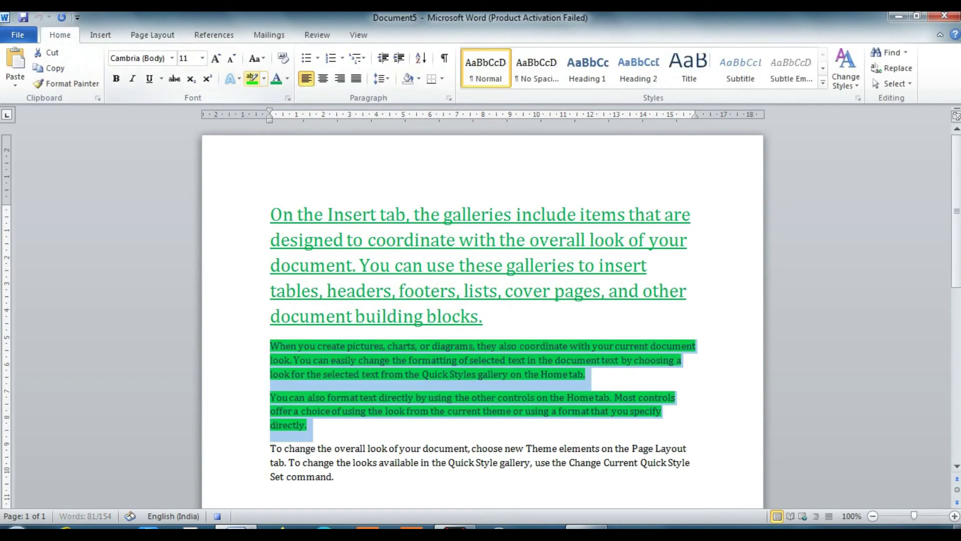
pyautogui.click(264, 78)
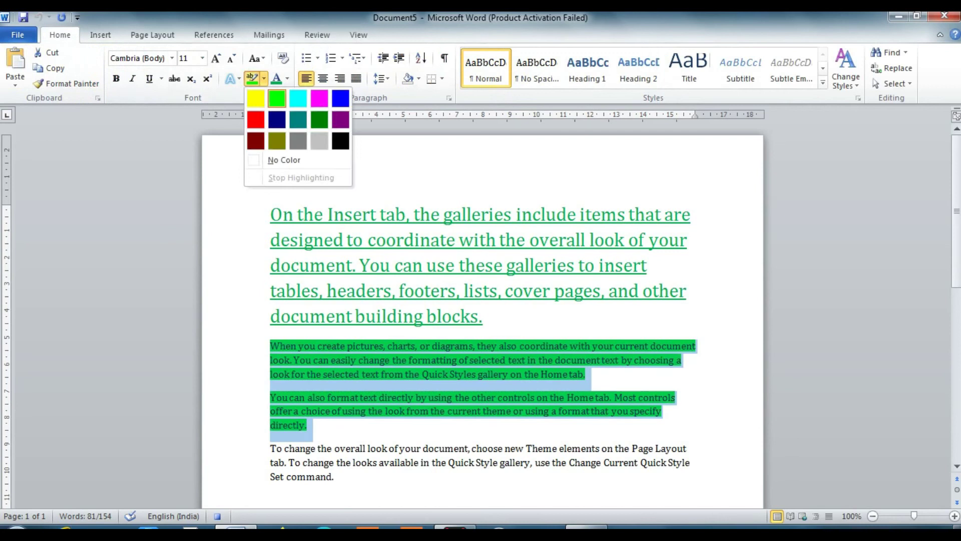
pyautogui.click(298, 99)
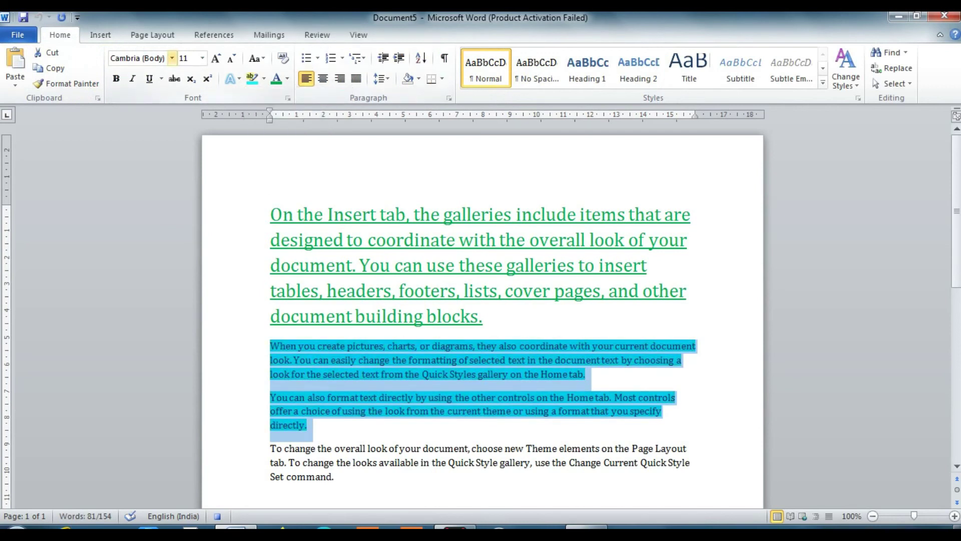
# Step: Set the font of the two highlighted paragraphs to Broadway, deselect them and stop recording the macro
pyautogui.click(172, 58)
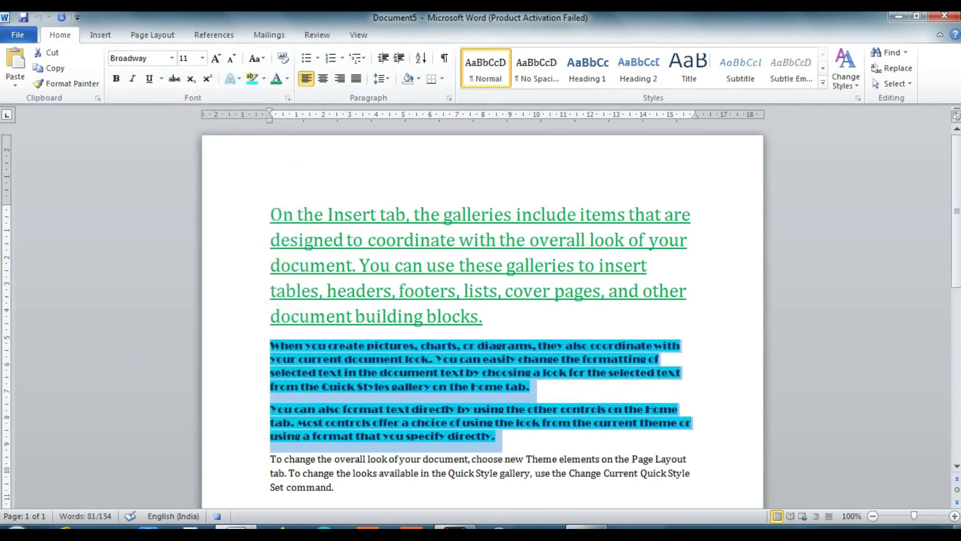
pyautogui.click(270, 473)
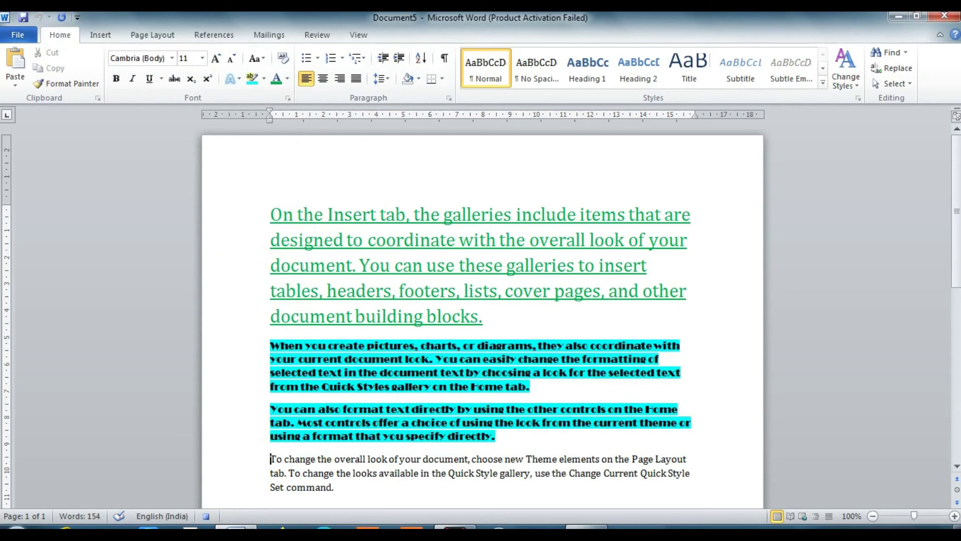
pyautogui.click(359, 34)
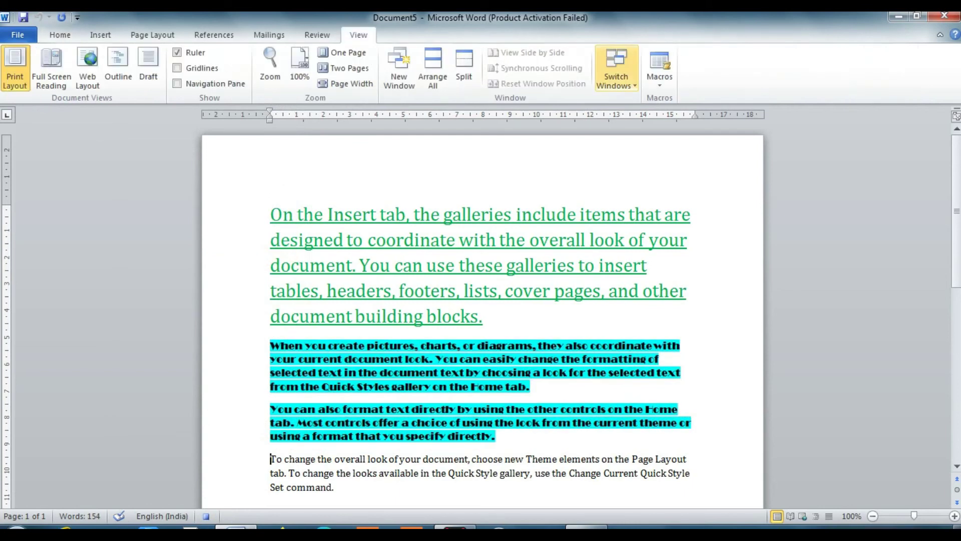
pyautogui.click(660, 80)
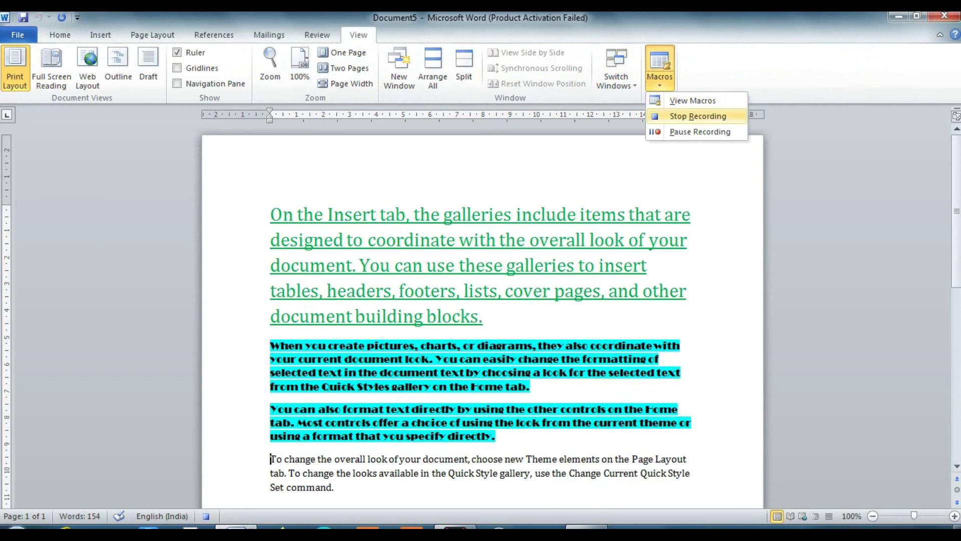
pyautogui.click(698, 116)
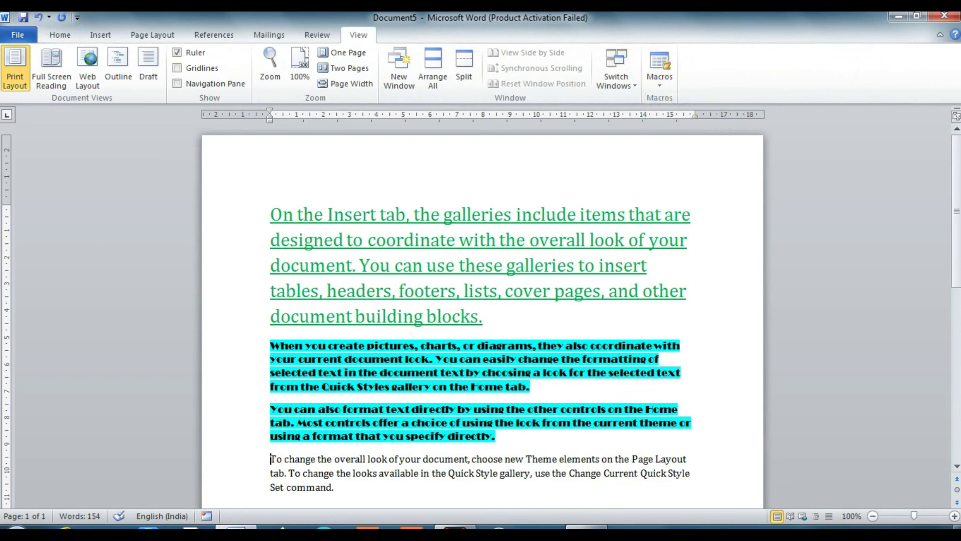
# Step: Generate sample text with =RAND(5,5) on a new line at the end of the document
pyautogui.scroll(-3, 481, 300)
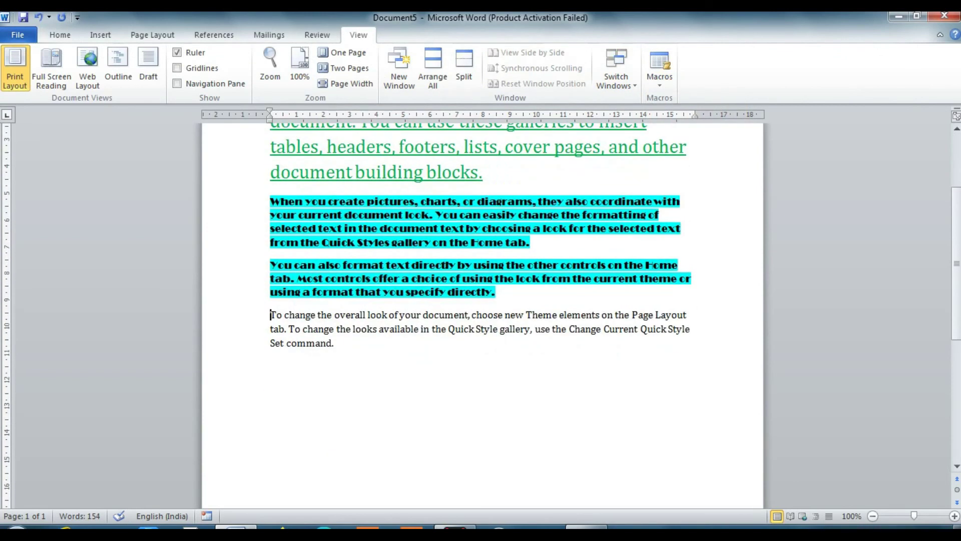
pyautogui.hotkey('ctrl', 'End')
pyautogui.press('Return')
pyautogui.press('Return')
pyautogui.write('=RAND(5,5)')
pyautogui.press('Return')
# Step: Select the first paragraph on page 2 and run the recorded macro that applies turquoise highlighting and the Broadway font
pyautogui.press('Up')
pyautogui.press('Up')
pyautogui.press('Up')
pyautogui.press('Up')
pyautogui.press('Up')
pyautogui.press('Up')
pyautogui.press('Up')
pyautogui.press('Up')
pyautogui.press('Up')
pyautogui.press('Up')
pyautogui.press('Up')
pyautogui.press('Up')
pyautogui.press('Up')
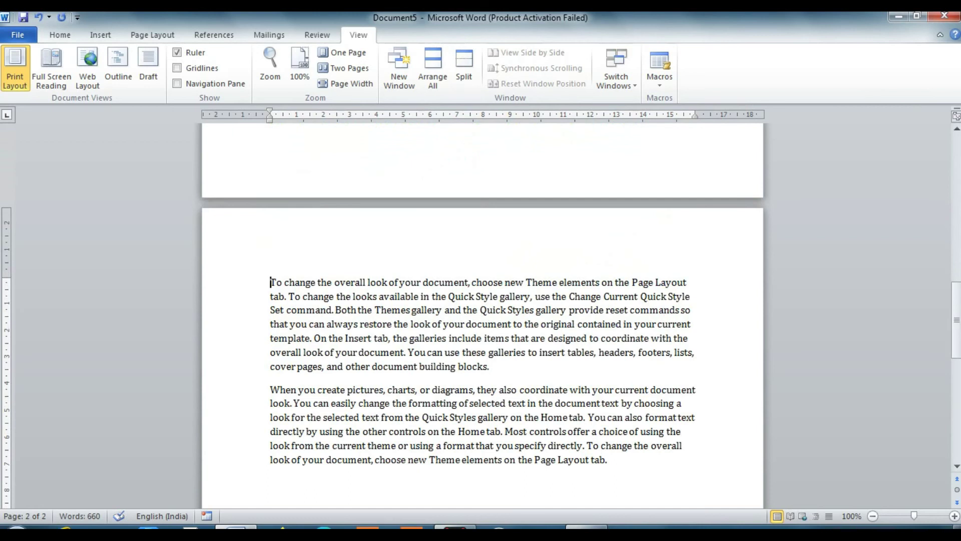
pyautogui.hotkey('shift', 'Down')
pyautogui.hotkey('shift', 'Down')
pyautogui.hotkey('shift', 'Down')
pyautogui.hotkey('shift', 'Down')
pyautogui.hotkey('shift', 'Down')
pyautogui.hotkey('shift', 'Down')
pyautogui.hotkey('shift', 'Down')
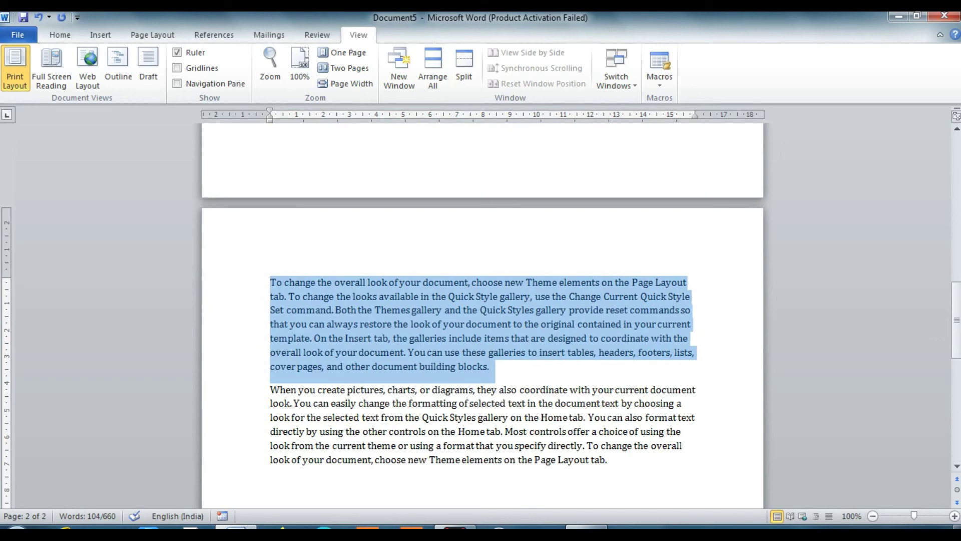
pyautogui.hotkey('ctrl', 'm')
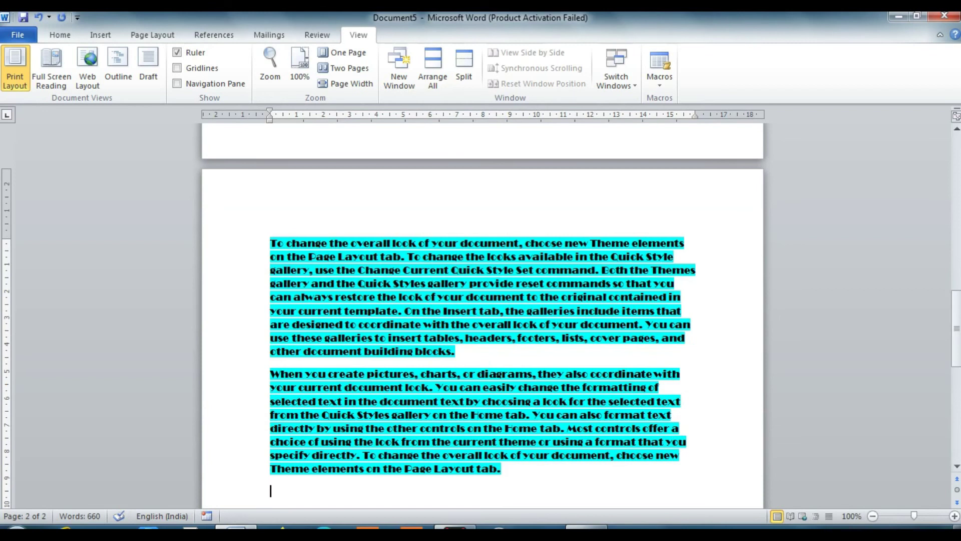
pyautogui.click(502, 468)
pyautogui.click(512, 441)
pyautogui.scroll(18, 508, 338)
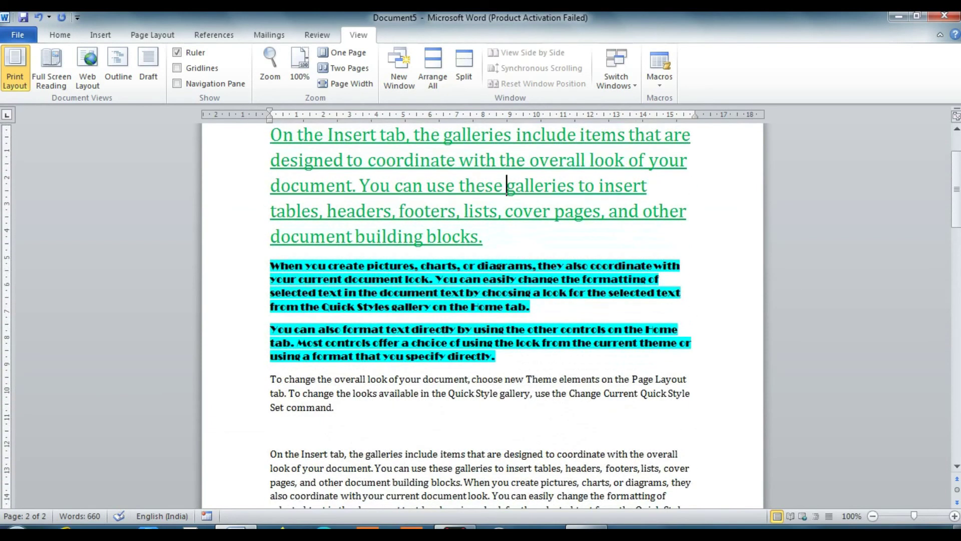
pyautogui.scroll(-12, 270, 431)
pyautogui.scroll(-4, 271, 468)
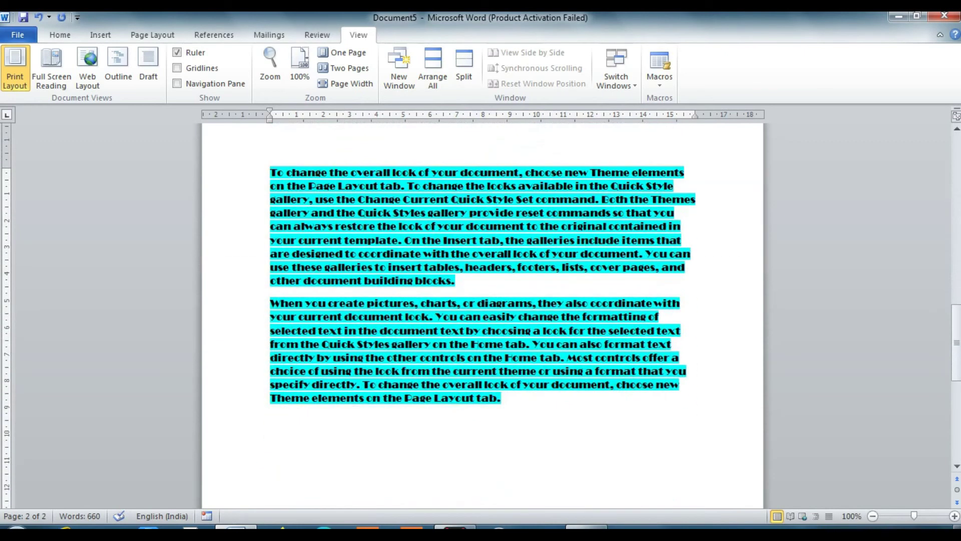
# Step: Add a new line below the last highlighted paragraph on page 2 and clear its formatting
pyautogui.press('Return')
pyautogui.write('=RAN')
pyautogui.press('BackSpace')
pyautogui.press('BackSpace')
pyautogui.press('BackSpace')
pyautogui.press('BackSpace')
pyautogui.click(60, 35)
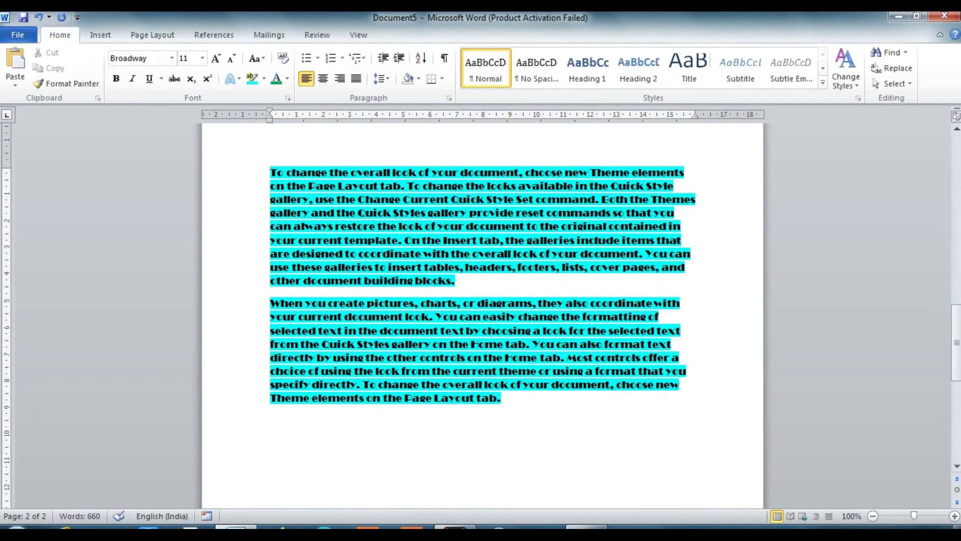
pyautogui.click(282, 58)
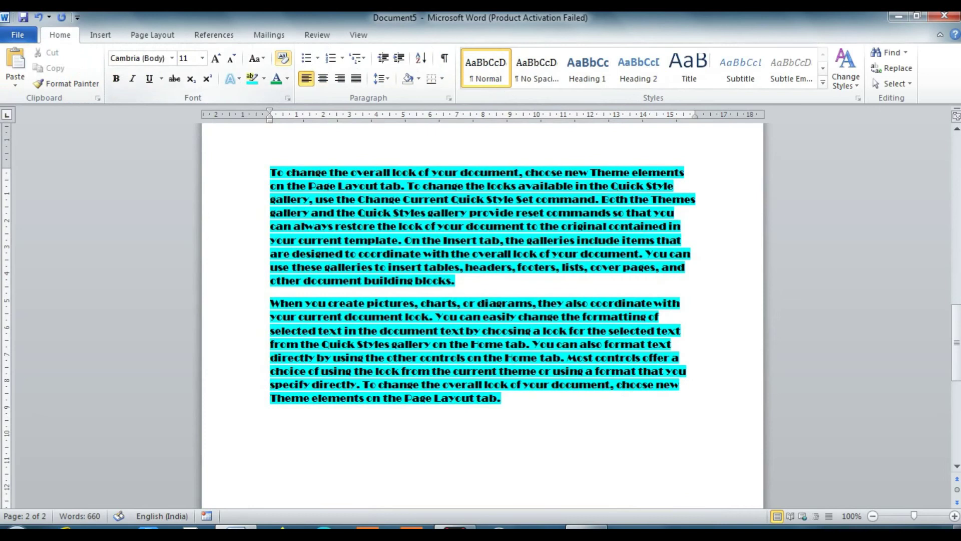
# Step: Choose No Color as the text highlight for the empty line at the end of the document
pyautogui.write('=R')
pyautogui.press('BackSpace')
pyautogui.press('BackSpace')
pyautogui.click(264, 79)
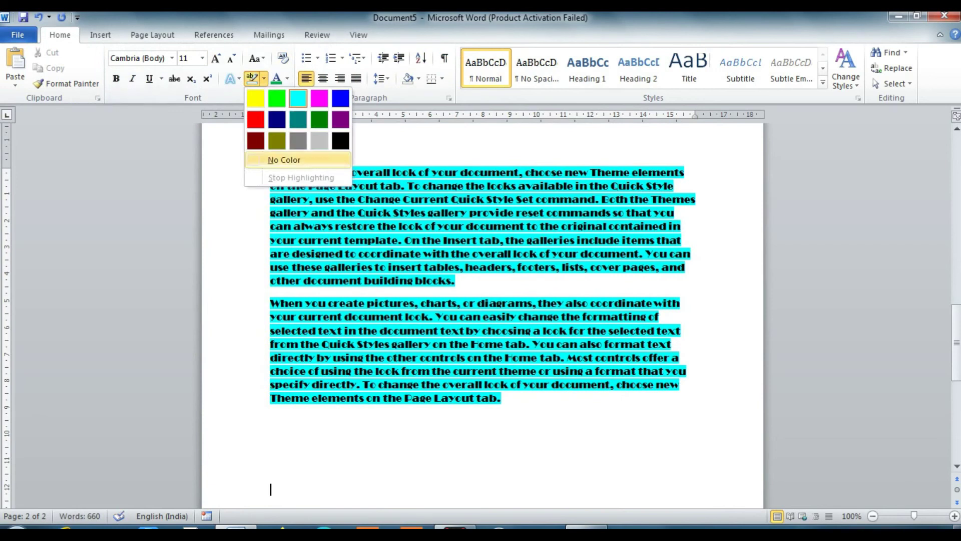
pyautogui.click(284, 160)
# Step: Generate more sample text with =RAND(4,4) on the empty last line
pyautogui.write('R')
pyautogui.press('BackSpace')
pyautogui.write('=RAND')
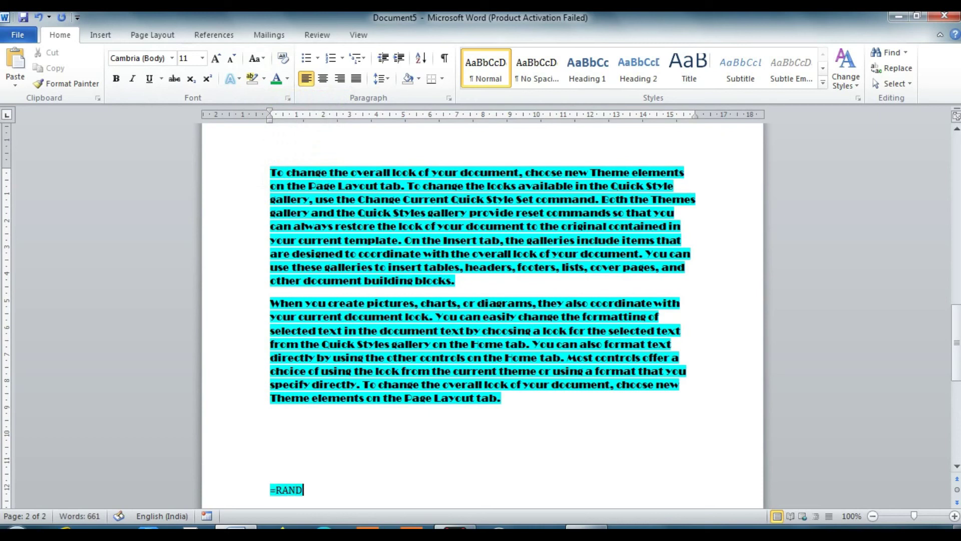
pyautogui.write('(4,4)')
pyautogui.press('Return')
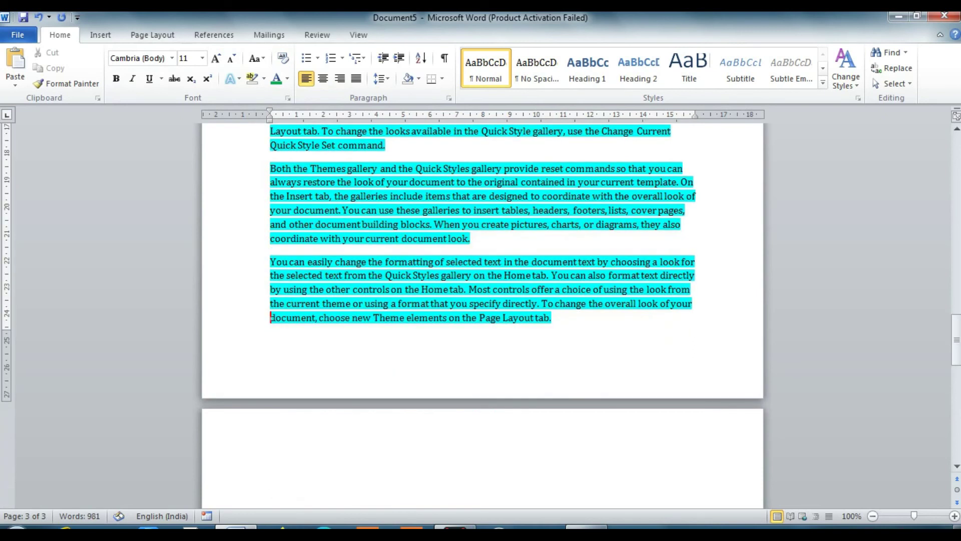
# Step: Select the first two paragraphs of the new sample text and run the recorded macro that applies size 20 and underlining
pyautogui.press('Up')
pyautogui.press('Up')
pyautogui.press('Up')
pyautogui.press('Up')
pyautogui.press('Up')
pyautogui.press('Up')
pyautogui.press('Up')
pyautogui.press('Up')
pyautogui.press('Up')
pyautogui.press('Up')
pyautogui.press('Up')
pyautogui.press('Up')
pyautogui.press('Down')
pyautogui.press('Down')
pyautogui.press('Down')
pyautogui.press('Down')
pyautogui.press('Down')
pyautogui.press('Down')
pyautogui.press('Down')
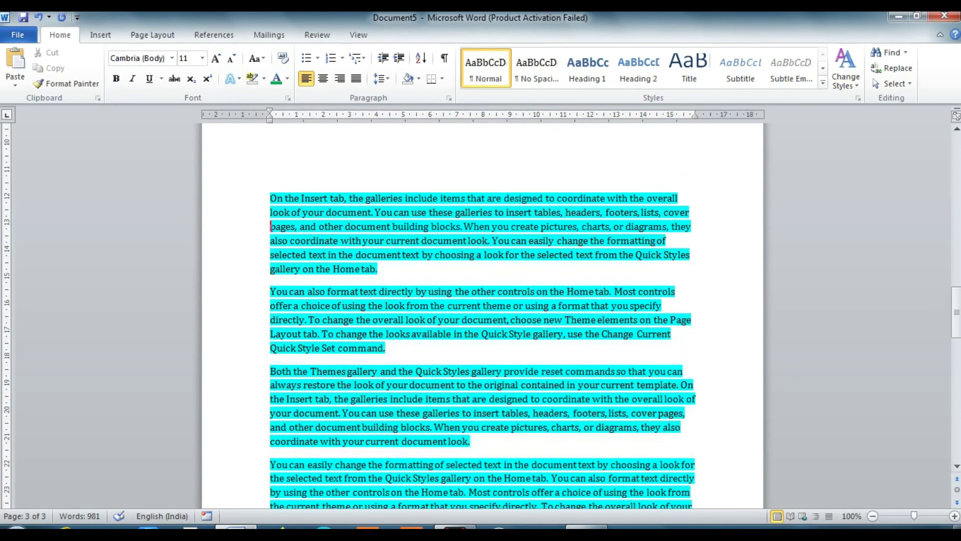
pyautogui.press('Up')
pyautogui.press('Up')
pyautogui.press('Up')
pyautogui.press('Up')
pyautogui.hotkey('shift', 'End')
pyautogui.hotkey('shift', 'Down')
pyautogui.hotkey('shift', 'Down')
pyautogui.hotkey('shift', 'Down')
pyautogui.hotkey('shift', 'Down')
pyautogui.hotkey('ctrl', 'shift', 'Down')
pyautogui.hotkey('ctrl', 'shift', 'Down')
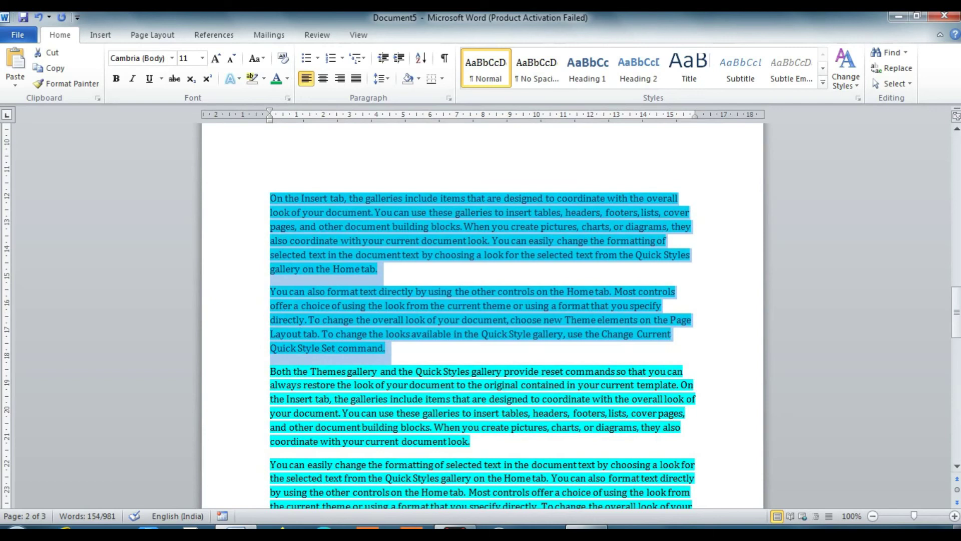
pyautogui.hotkey('ctrl', 'z')
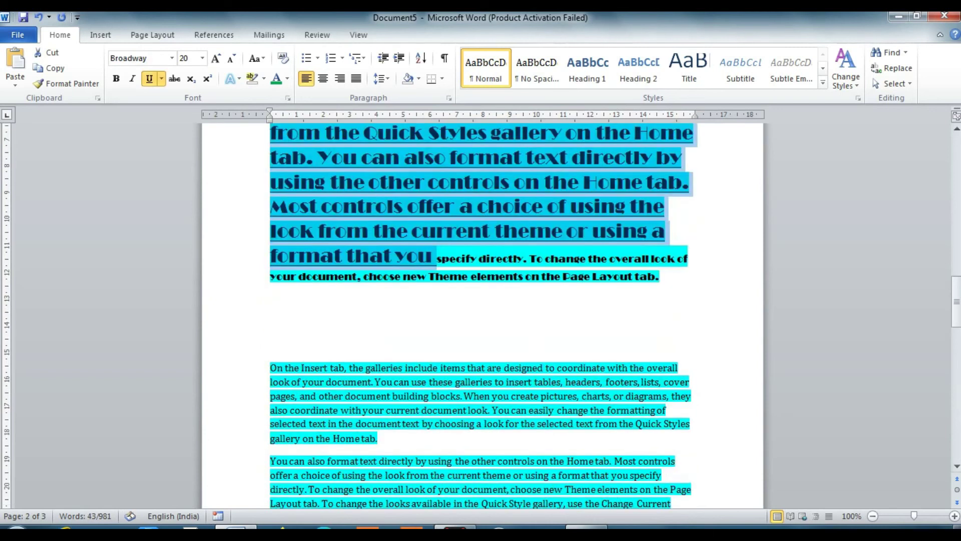
# Step: Look over the enlarged, underlined text and the surrounding paragraphs on page 2
pyautogui.press('Up')
pyautogui.press('Up')
pyautogui.press('Up')
pyautogui.press('Up')
pyautogui.press('Up')
pyautogui.press('Up')
pyautogui.press('Up')
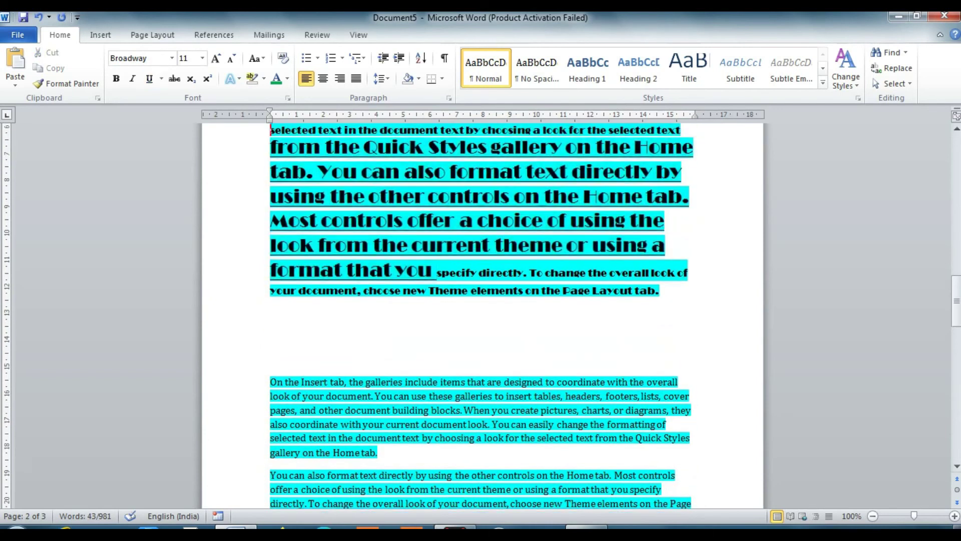
pyautogui.press('Down')
pyautogui.press('Down')
pyautogui.press('Down')
pyautogui.press('Down')
pyautogui.press('Down')
pyautogui.press('Down')
pyautogui.press('Down')
pyautogui.press('Down')
pyautogui.press('Down')
pyautogui.press('Down')
pyautogui.press('Down')
pyautogui.press('Down')
pyautogui.press('Down')
pyautogui.press('Down')
pyautogui.press('Down')
pyautogui.press('Down')
pyautogui.press('Down')
pyautogui.press('Down')
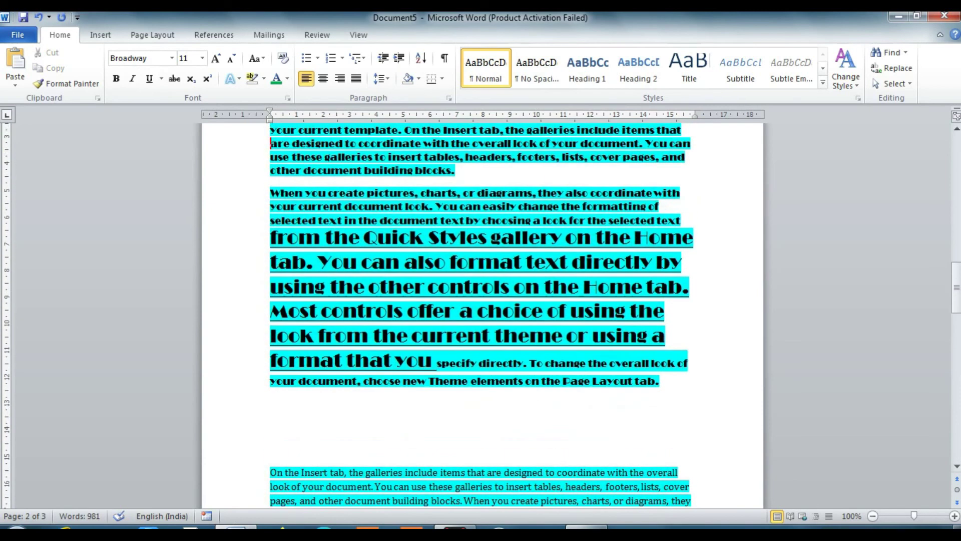
# Step: Select the paragraph beginning "On the Insert tab" near the end of page 2 and run the macro that enlarges and underlines text
pyautogui.press('Up')
pyautogui.hotkey('shift', 'Down')
pyautogui.hotkey('shift', 'Down')
pyautogui.hotkey('shift', 'Down')
pyautogui.hotkey('shift', 'Down')
pyautogui.hotkey('shift', 'Down')
pyautogui.hotkey('shift', 'Down')
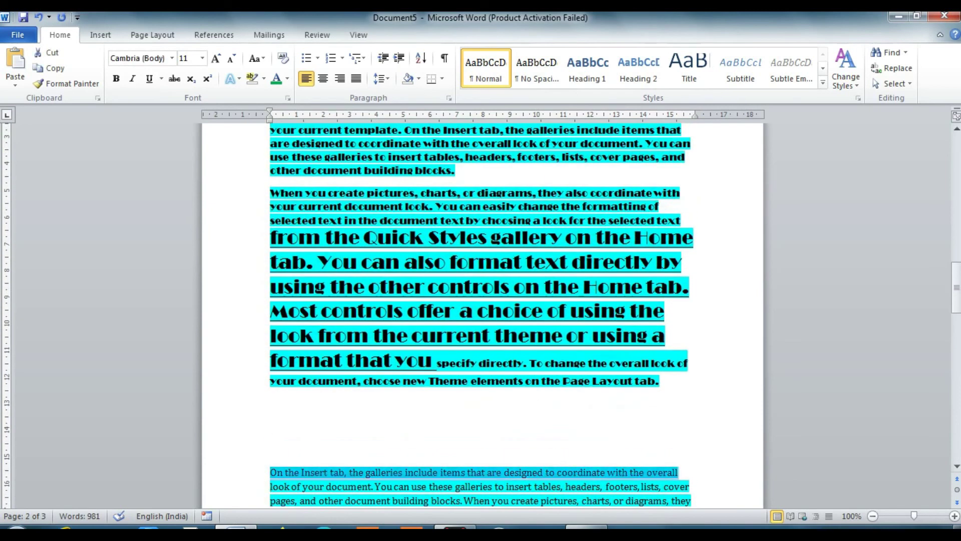
pyautogui.hotkey('shift', 'Down')
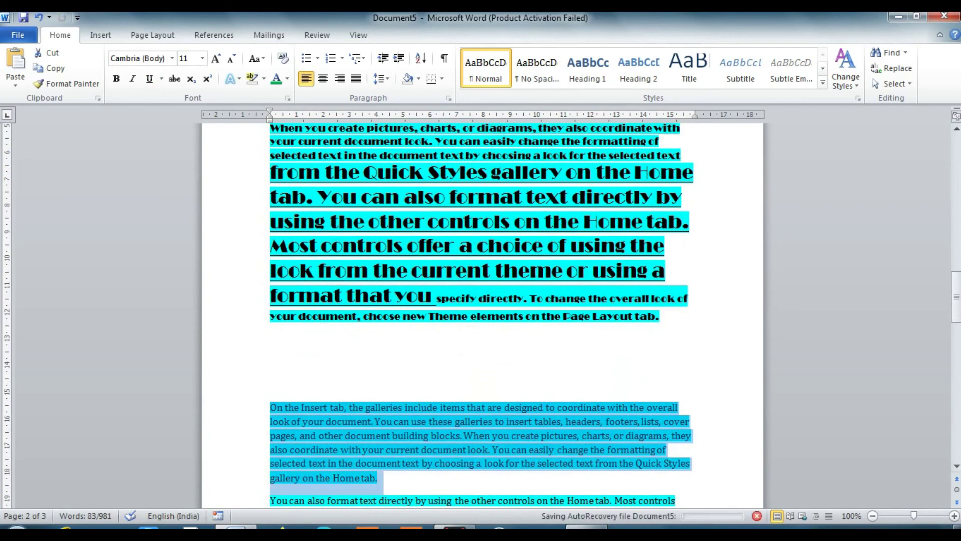
pyautogui.hotkey('ctrl', 'z')
pyautogui.press('Down')
pyautogui.hotkey('ctrl', 'z')
pyautogui.hotkey('ctrl', 'z')
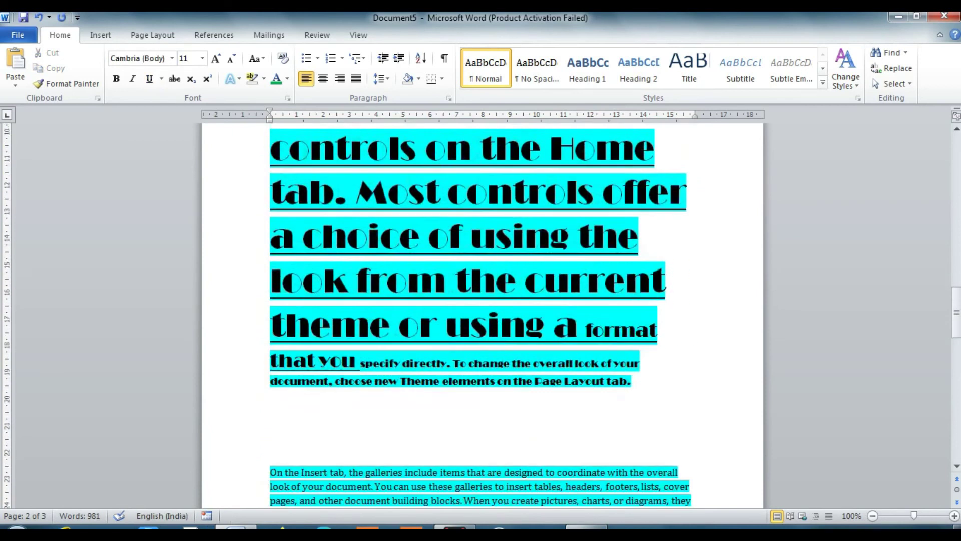
# Step: Select the last two lines of the "On the Insert tab" paragraph, at the start of page 3, and run the text-enlarging macro again
pyautogui.press('Up')
pyautogui.press('Up')
pyautogui.press('Up')
pyautogui.press('Up')
pyautogui.hotkey('shift', 'Down')
pyautogui.hotkey('shift', 'Down')
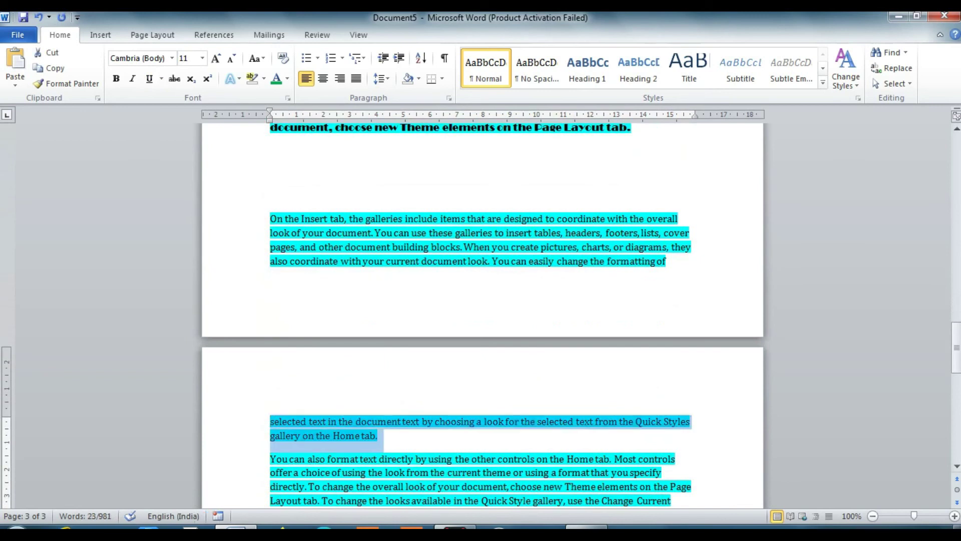
pyautogui.hotkey('ctrl', 'z')
# Step: Select the last paragraph on page 3 and run the macro that applies the Broadway font and turquoise highlight
pyautogui.click(270, 487)
pyautogui.hotkey('shift', 'Down')
pyautogui.hotkey('shift', 'Down')
pyautogui.hotkey('shift', 'Down')
pyautogui.hotkey('shift', 'Down')
pyautogui.hotkey('shift', 'Down')
pyautogui.hotkey('shift', 'Down')
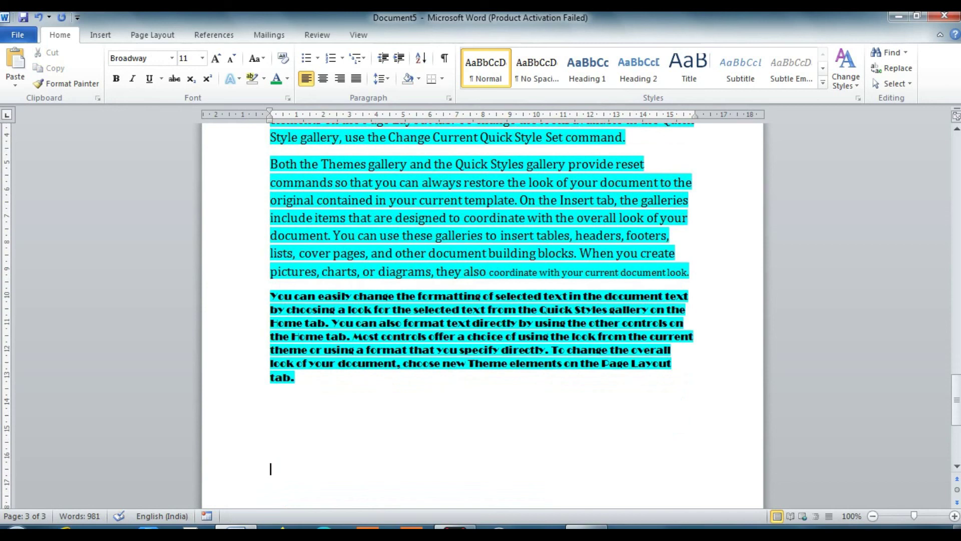
# Step: Review the macro-formatted text from the end of the document back up to the green underlined paragraph on page 1
pyautogui.press('BackSpace')
pyautogui.press('Up')
pyautogui.press('Up')
pyautogui.press('Up')
pyautogui.press('Up')
pyautogui.press('Up')
pyautogui.press('Up')
pyautogui.press('Up')
pyautogui.press('Up')
pyautogui.press('Up')
pyautogui.press('Up')
pyautogui.press('Up')
pyautogui.press('Up')
pyautogui.press('Up')
pyautogui.press('Up')
pyautogui.press('Up')
pyautogui.press('Up')
pyautogui.press('Up')
pyautogui.press('Up')
pyautogui.press('Up')
pyautogui.press('Up')
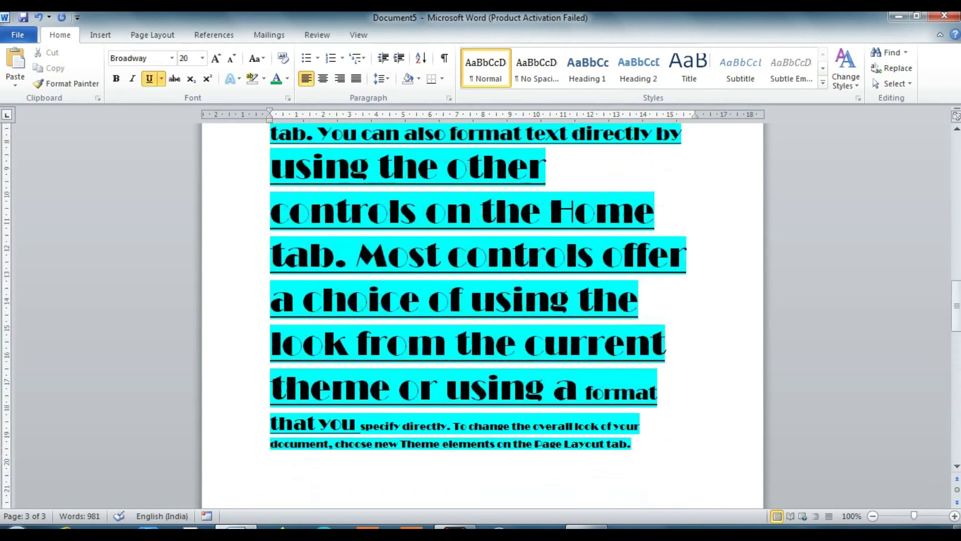
pyautogui.press('Up')
pyautogui.press('Up')
pyautogui.press('Up')
pyautogui.press('Up')
pyautogui.press('Up')
pyautogui.press('Up')
pyautogui.press('Up')
pyautogui.press('Up')
pyautogui.press('Up')
pyautogui.press('Up')
pyautogui.press('Up')
pyautogui.press('Up')
pyautogui.press('Up')
pyautogui.press('Up')
pyautogui.press('Up')
pyautogui.press('Up')
pyautogui.press('Up')
pyautogui.press('Up')
pyautogui.press('Up')
pyautogui.press('Up')
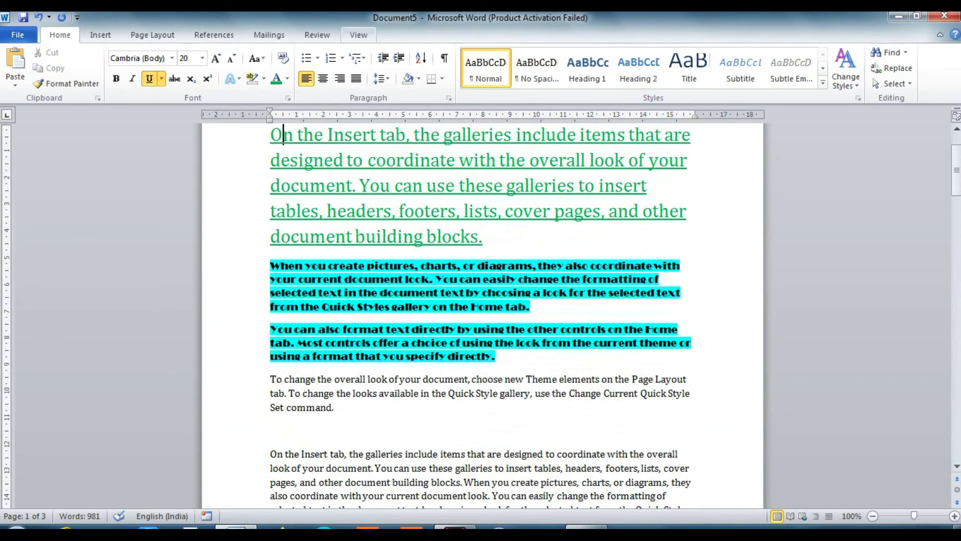
# Step: Delete Macro1, Macro2 and Macro3 from the list of recorded macros, confirming each deletion
pyautogui.click(359, 34)
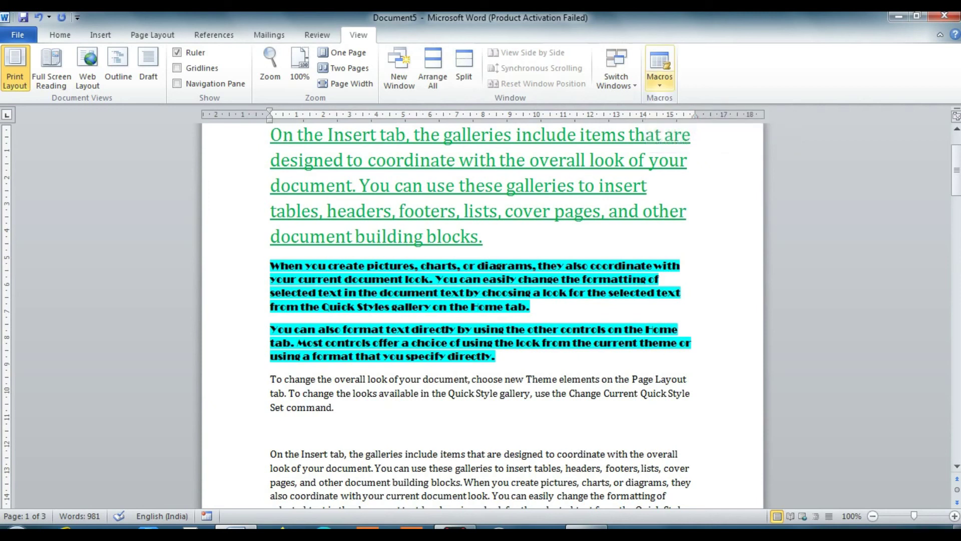
pyautogui.click(660, 80)
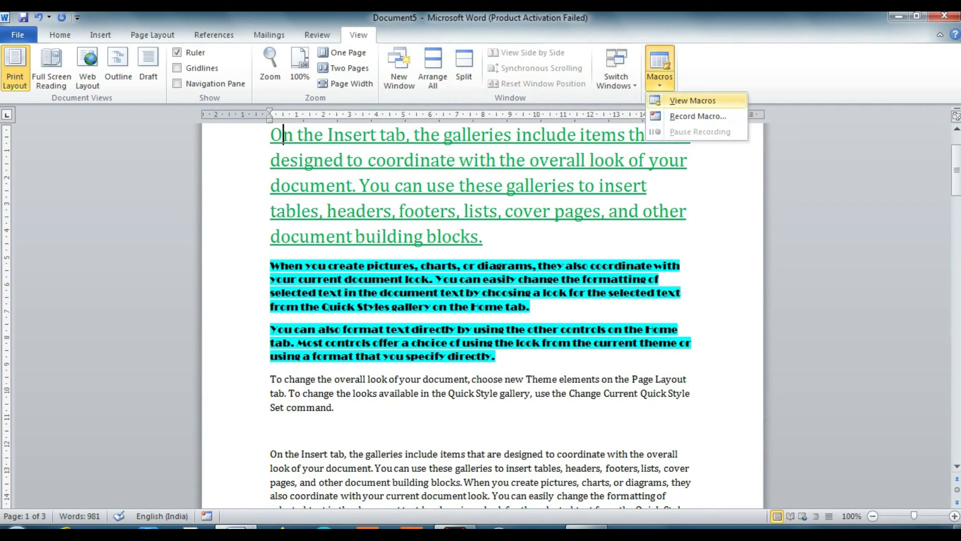
pyautogui.click(692, 100)
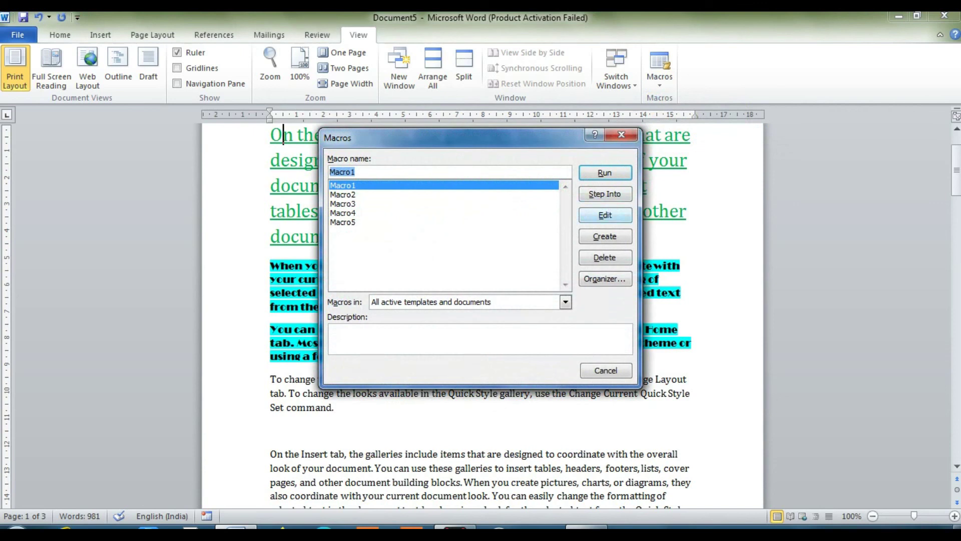
pyautogui.click(605, 257)
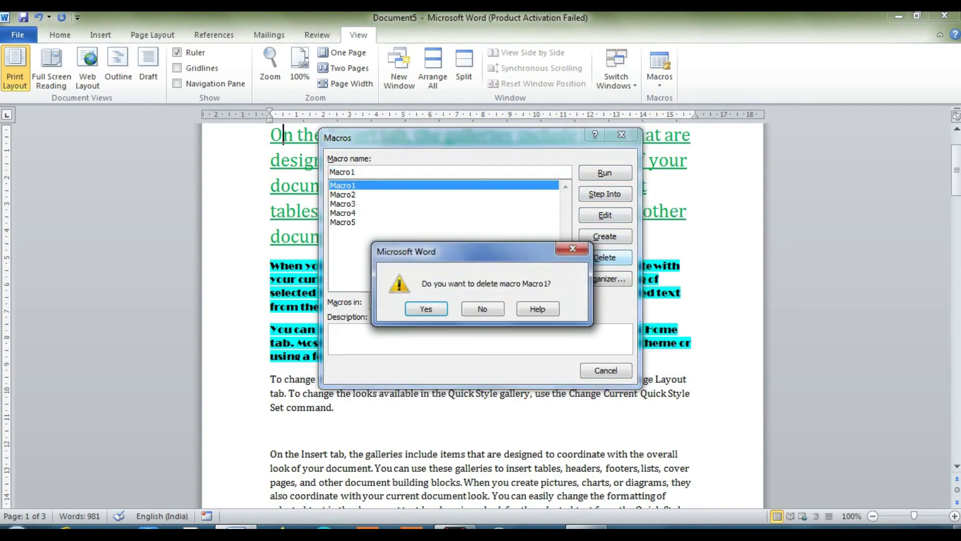
pyautogui.press('Return')
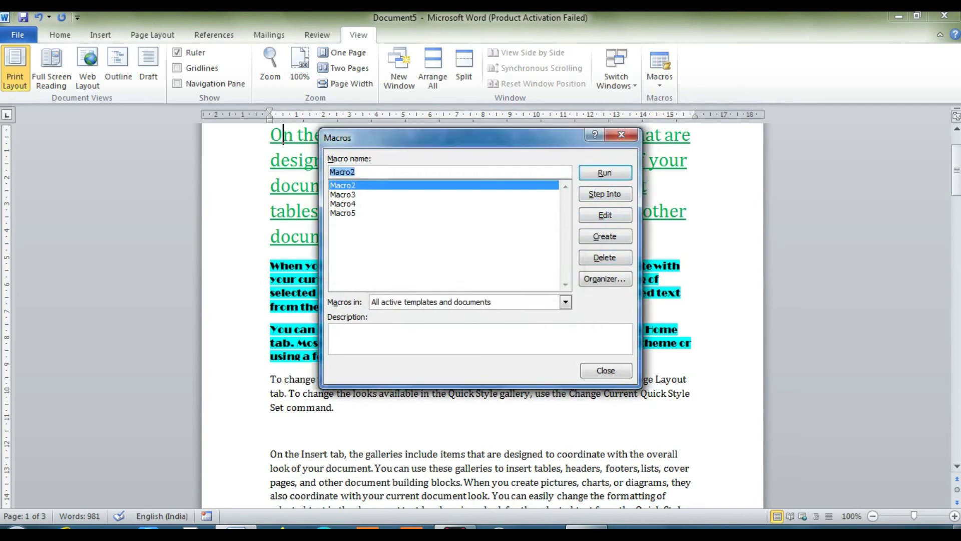
pyautogui.click(605, 257)
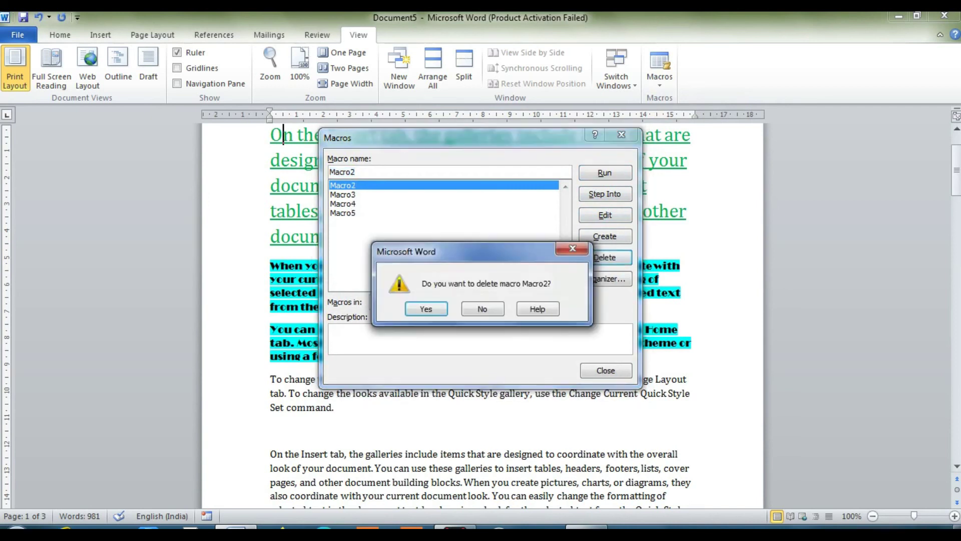
pyautogui.press('Return')
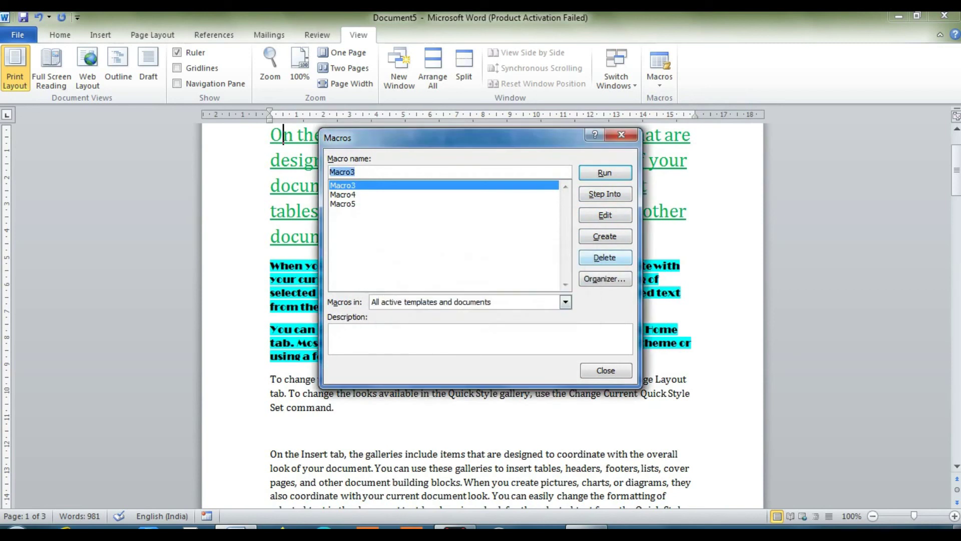
pyautogui.click(605, 258)
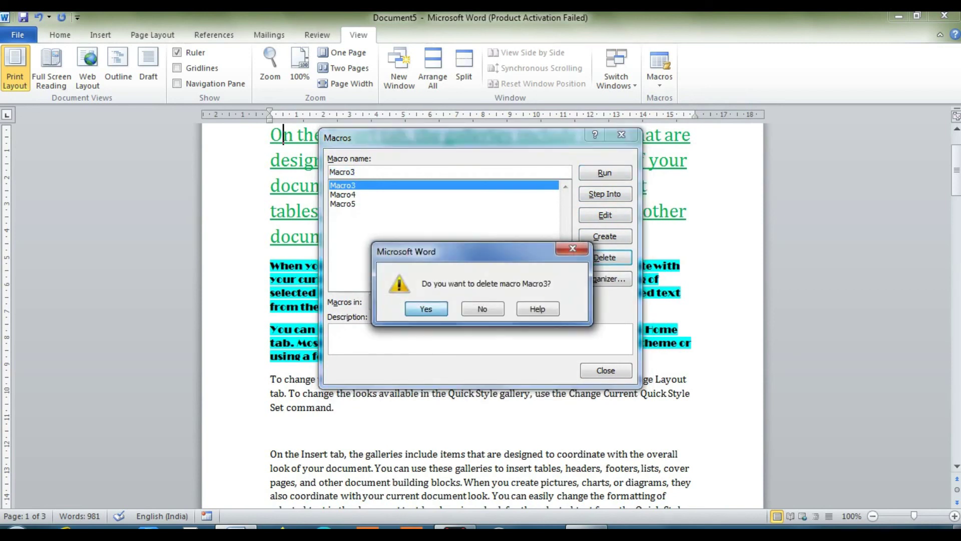
pyautogui.press('Return')
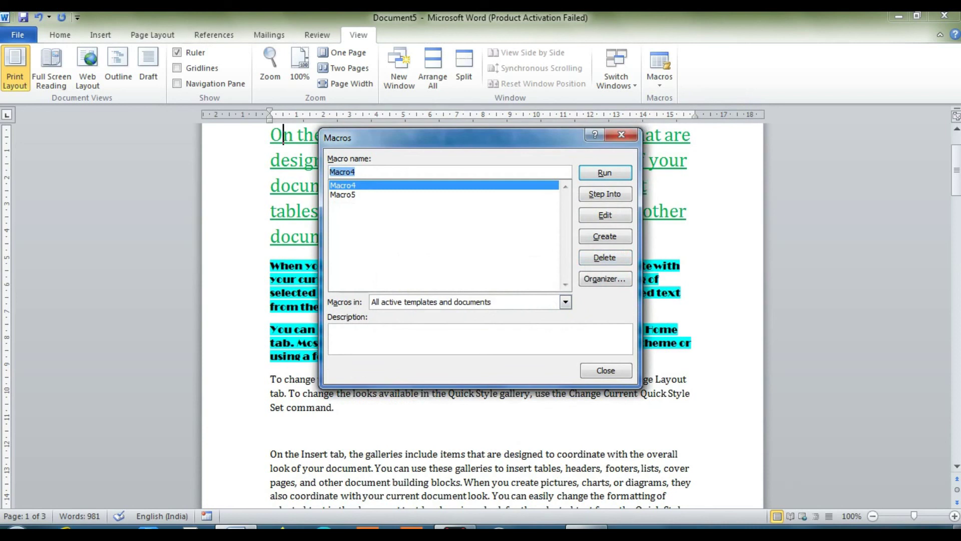
# Step: Open Macro4 for editing to examine its recorded VBA code, and close the code editor
pyautogui.click(605, 215)
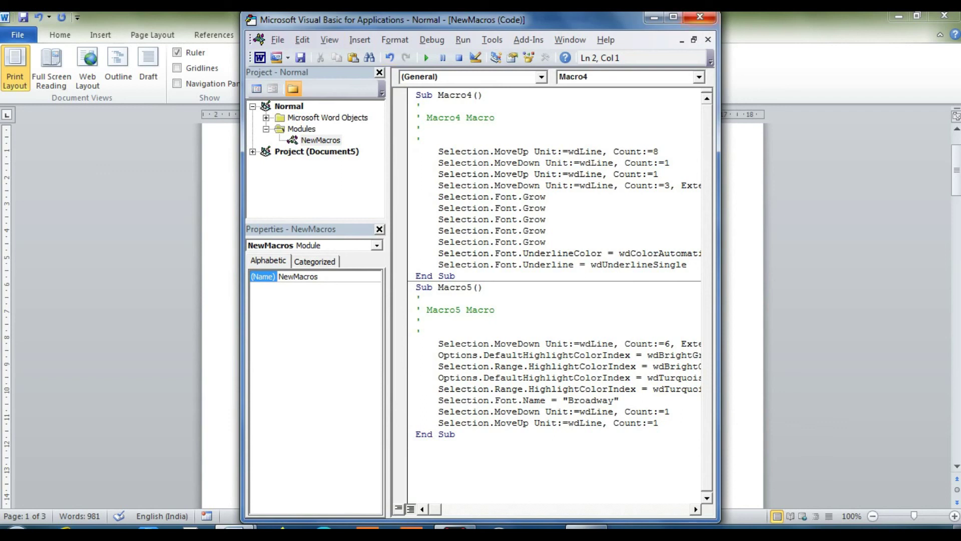
pyautogui.click(700, 17)
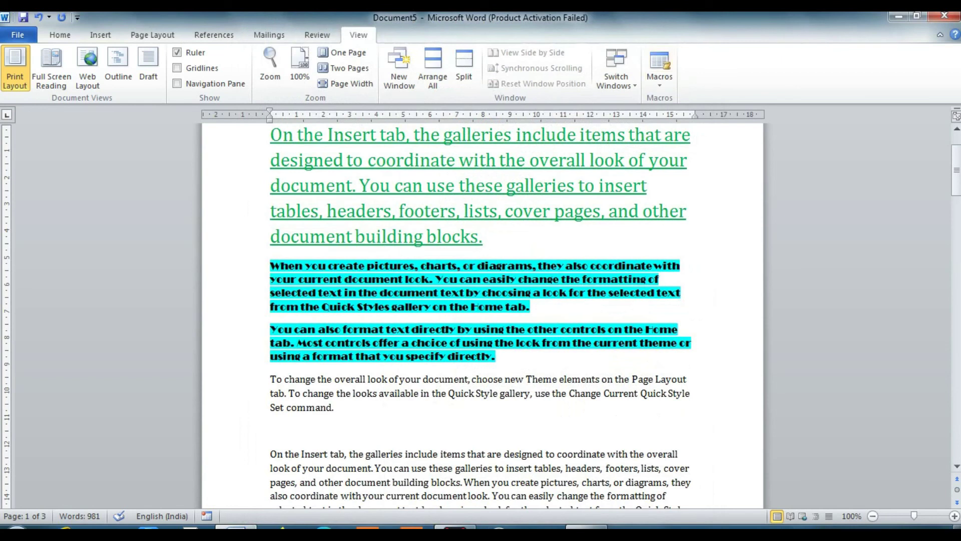
# Step: Examine the styles and macro project items in the macro Organizer, close its Normal.dotm file, and leave the Organizer
pyautogui.click(660, 76)
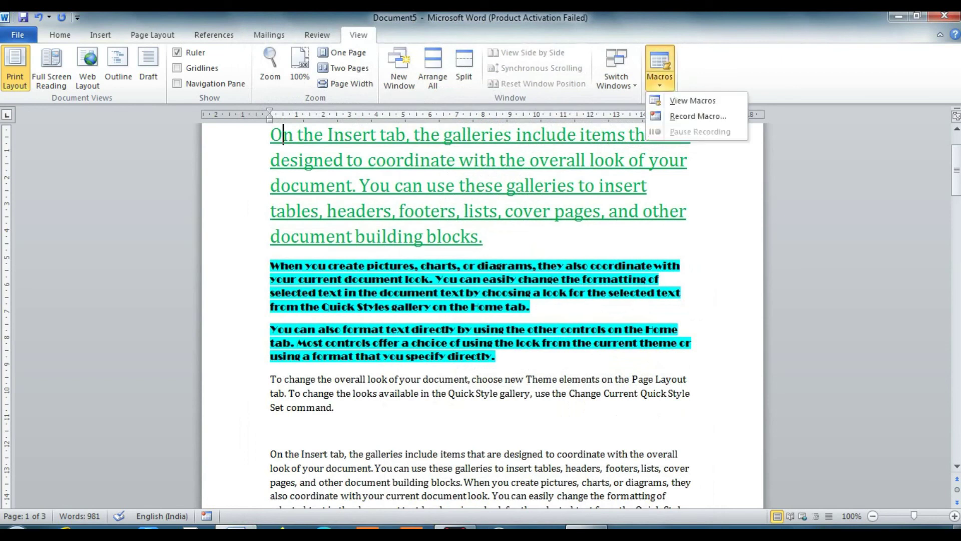
pyautogui.click(691, 100)
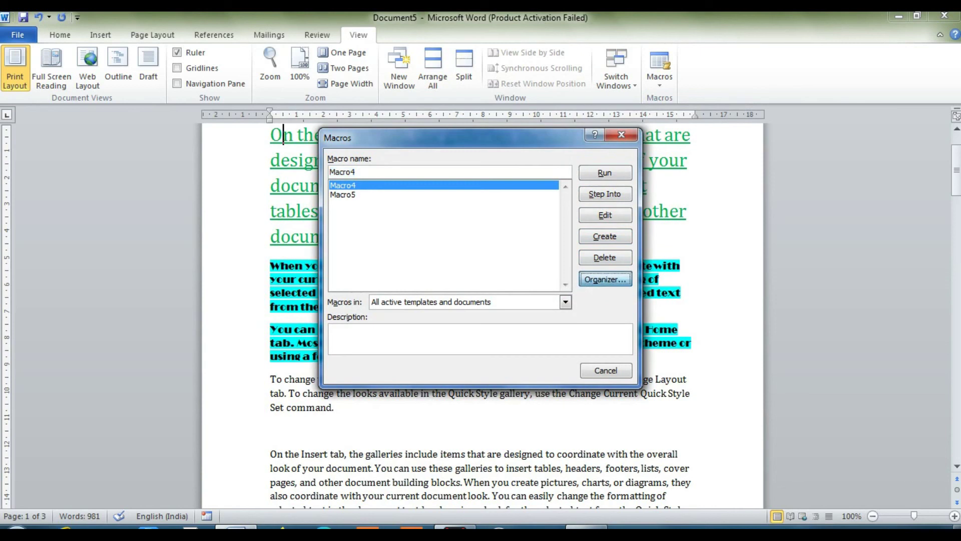
pyautogui.click(605, 279)
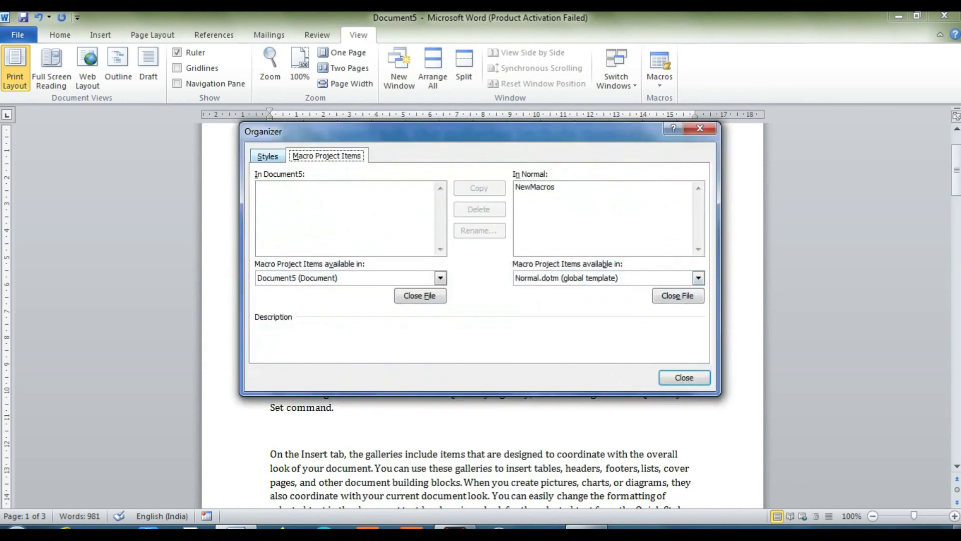
pyautogui.click(268, 156)
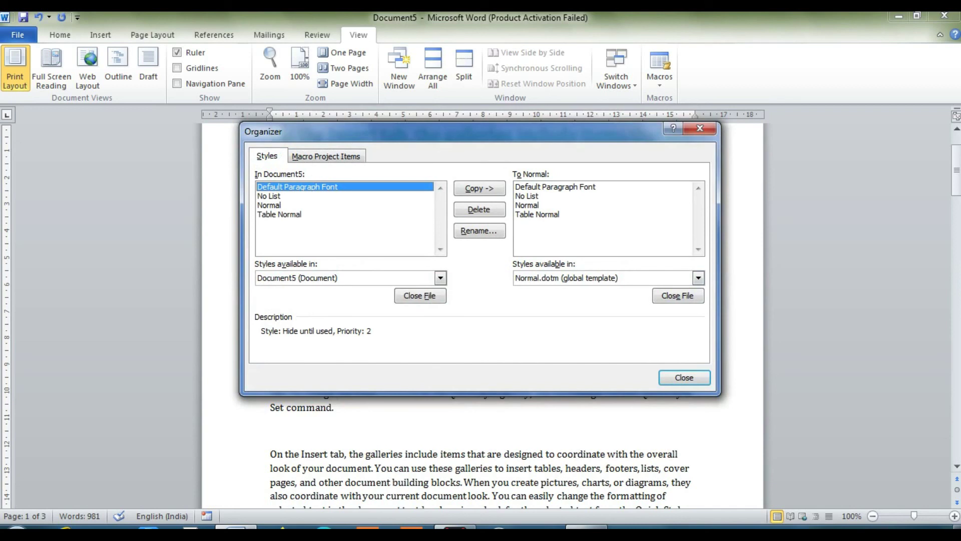
pyautogui.click(326, 156)
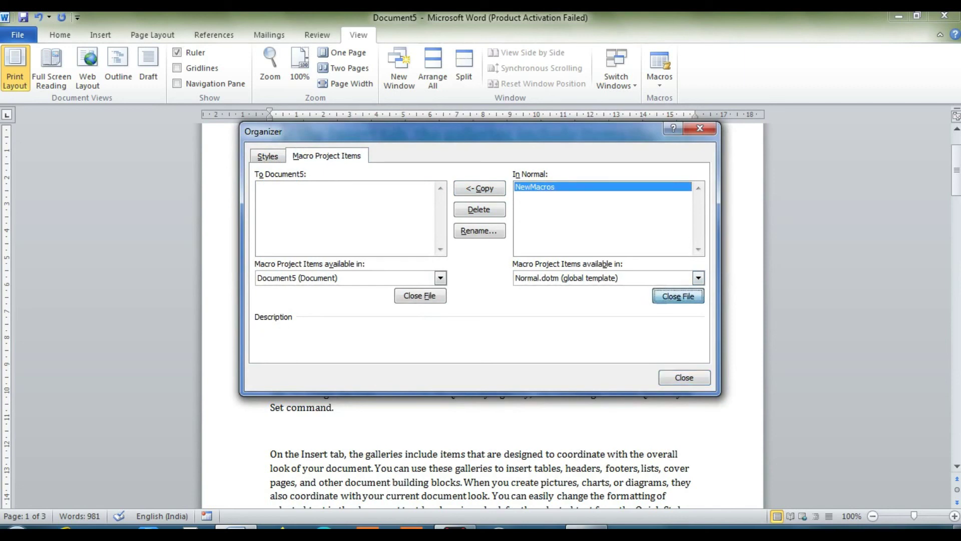
pyautogui.click(678, 296)
pyautogui.click(684, 378)
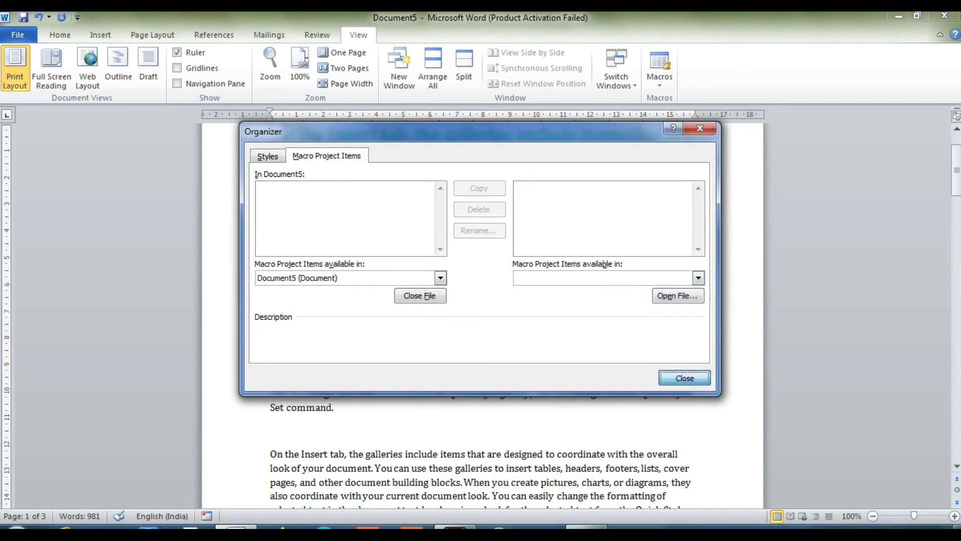
# Step: Step into Macro4 in the Visual Basic editor, and close the editor, accepting that the debugger stops
pyautogui.click(660, 78)
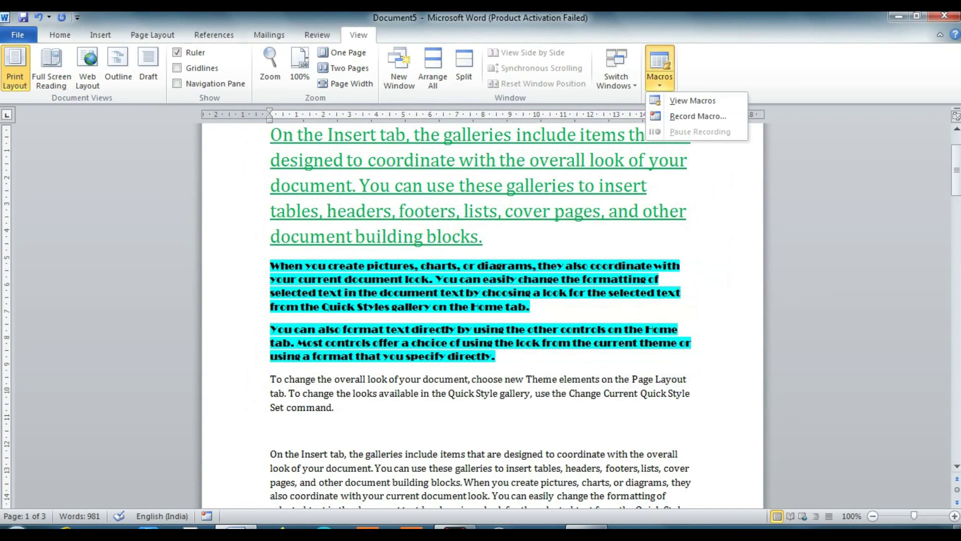
pyautogui.click(693, 101)
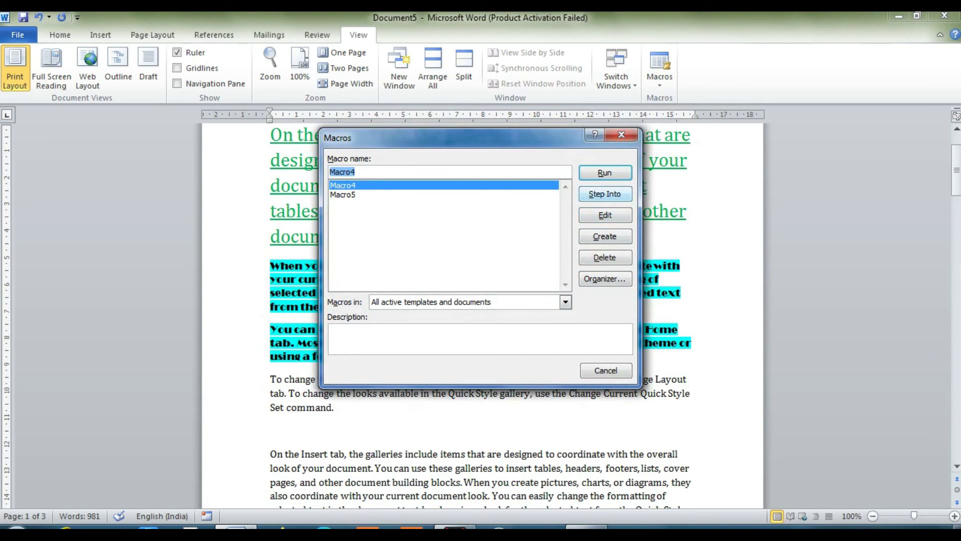
pyautogui.hotkey('alt', 's')
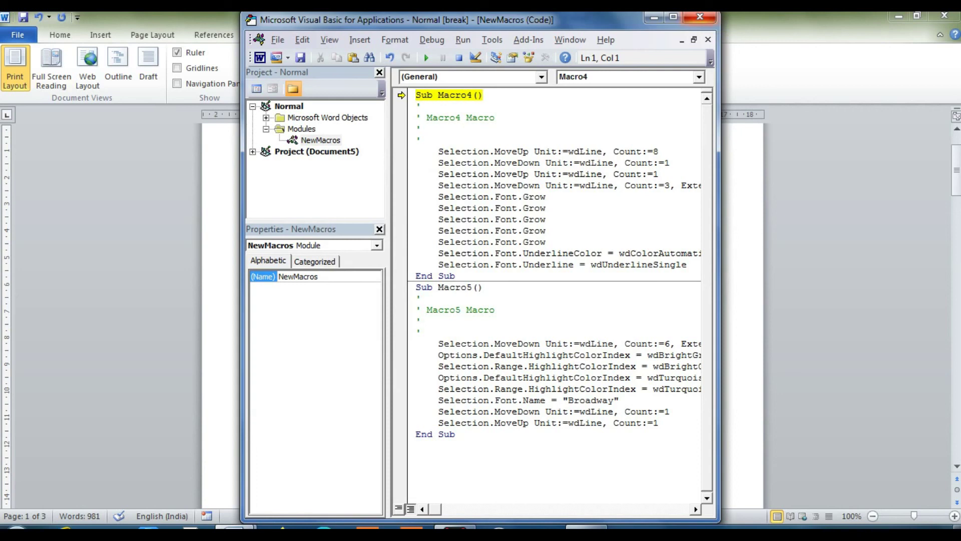
pyautogui.click(700, 17)
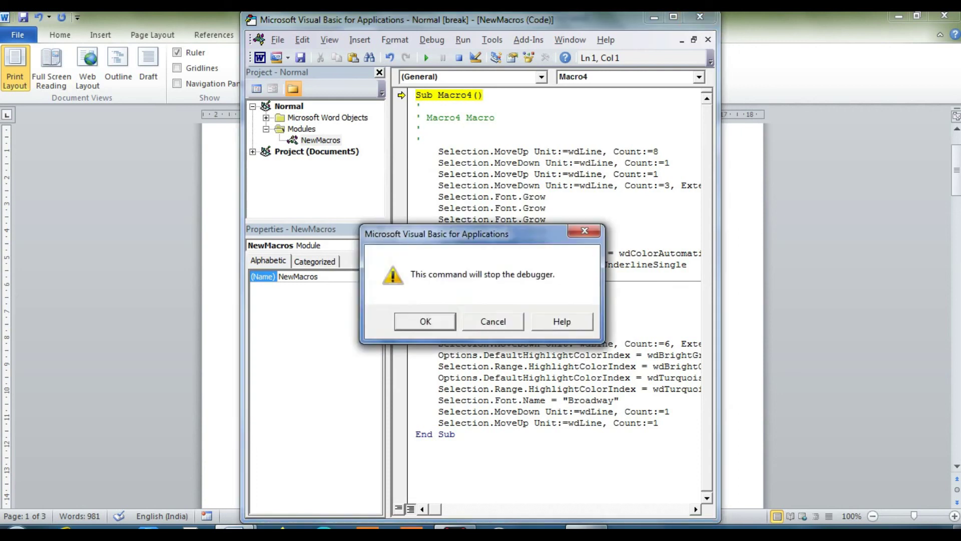
pyautogui.click(426, 322)
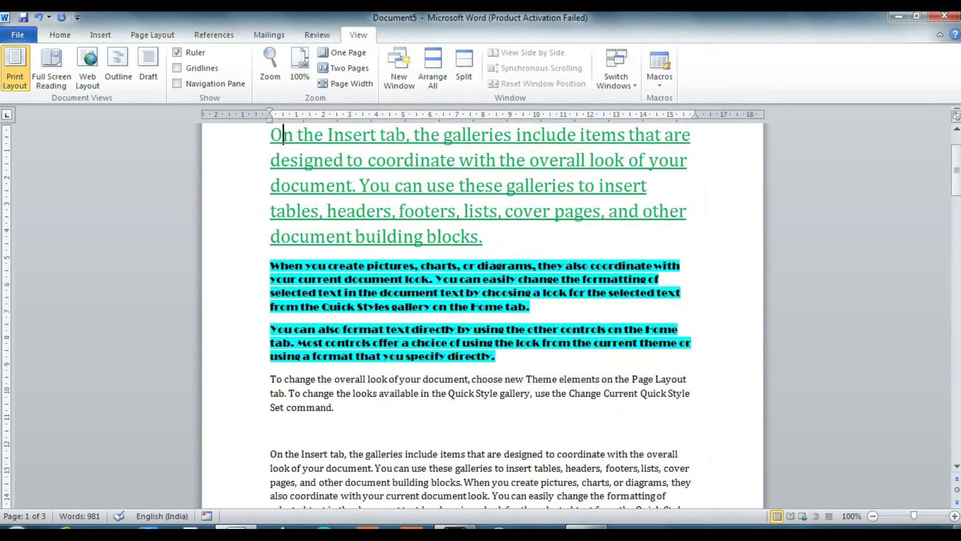
# Step: Place the cursor in the plain "On the Insert tab" paragraph and set up a new macro named Macro1, stored in All Documents (Normal.dotm)
pyautogui.click(659, 80)
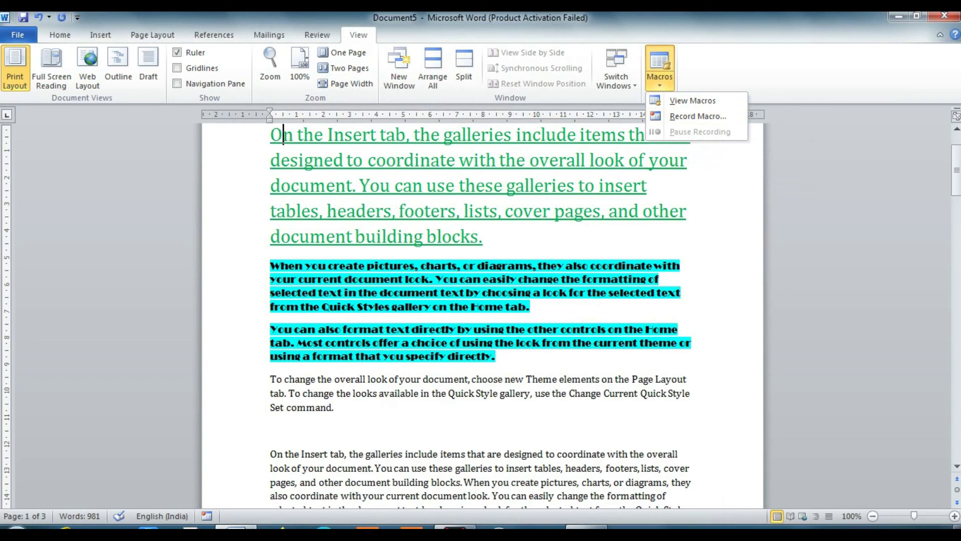
pyautogui.press('Escape')
pyautogui.click(271, 430)
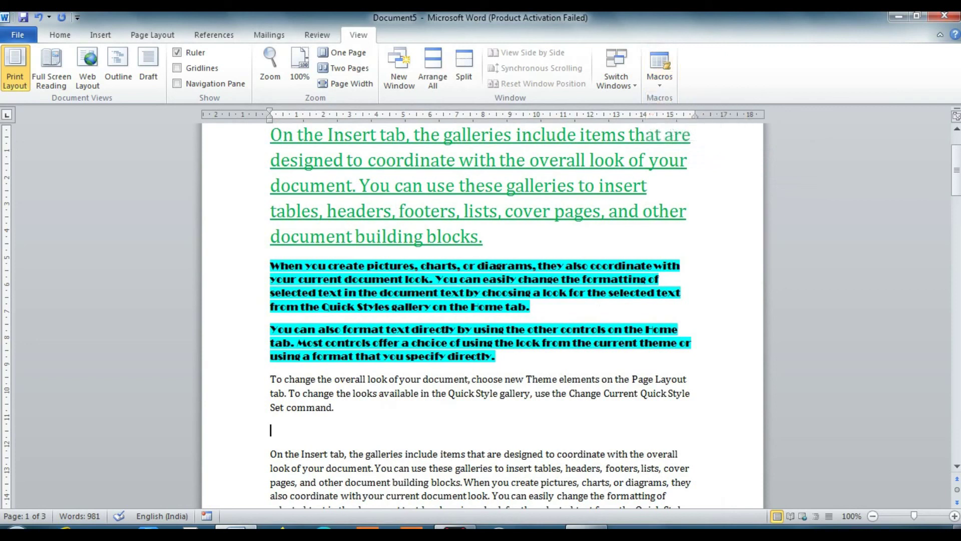
pyautogui.press('Down')
pyautogui.press('Down')
pyautogui.click(660, 80)
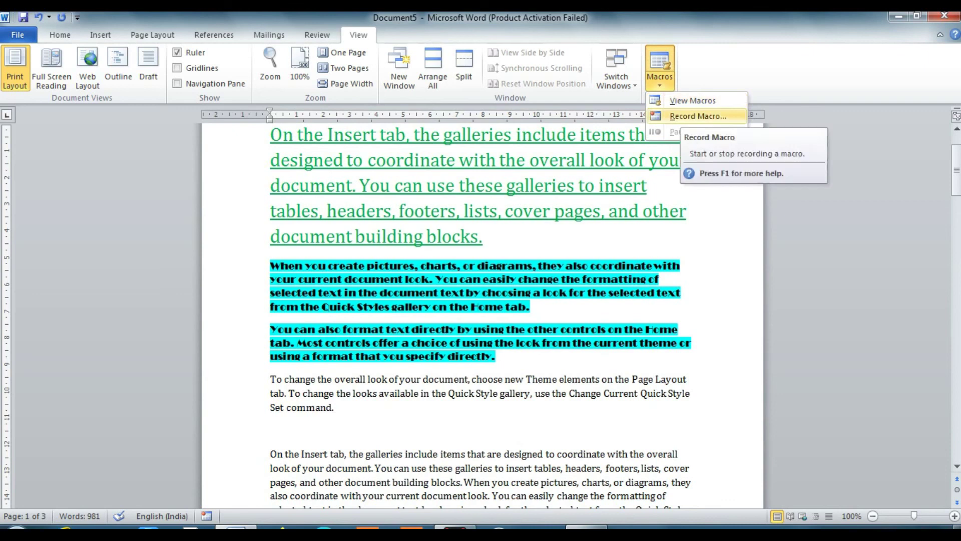
pyautogui.click(698, 116)
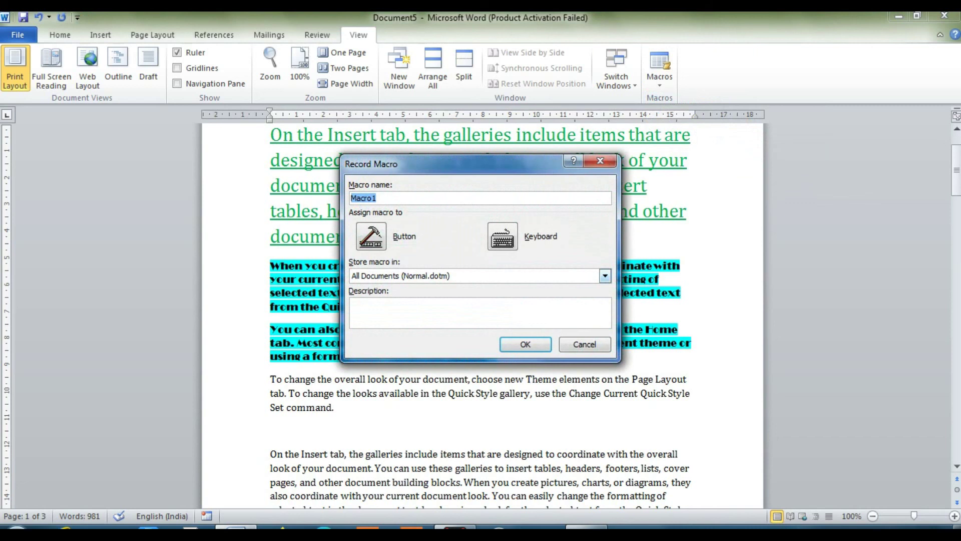
pyautogui.click(605, 275)
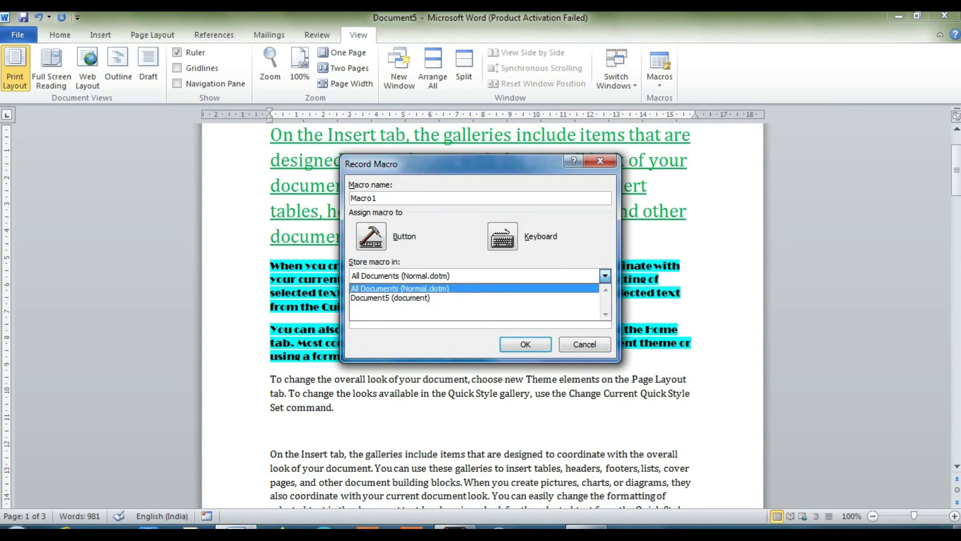
pyautogui.click(605, 276)
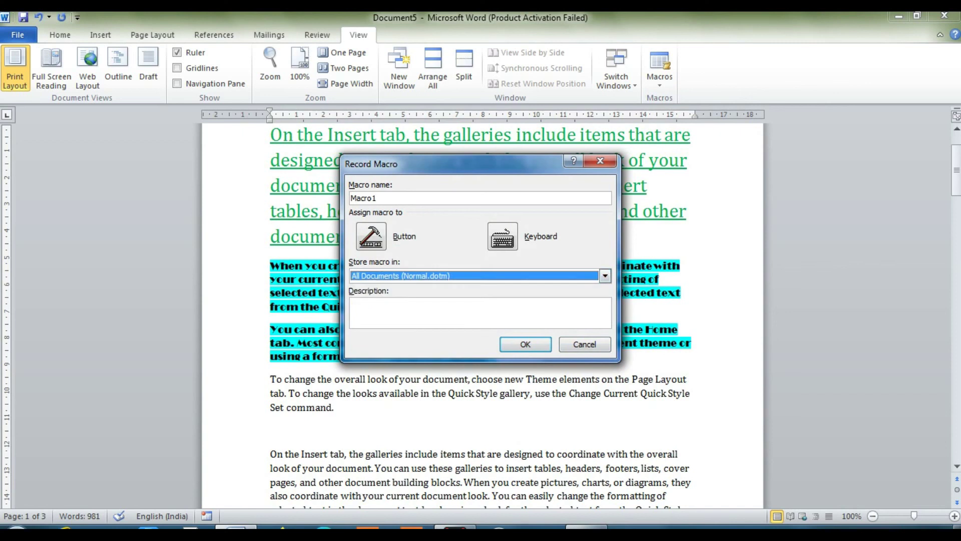
# Step: Assign the keyboard shortcut Ctrl+Shift+M to Macro1 and start recording
pyautogui.click(503, 235)
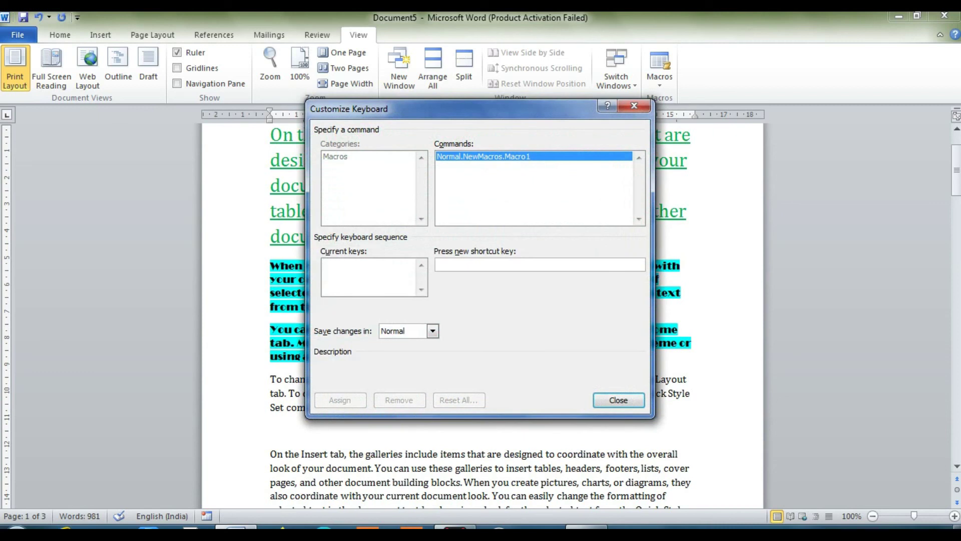
pyautogui.hotkey('ctrl', 'shift', 'm')
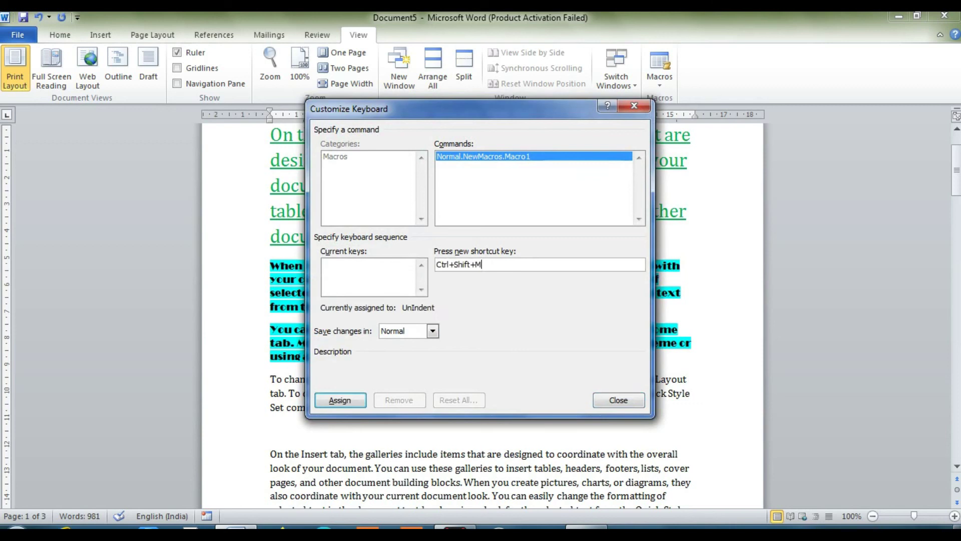
pyautogui.press('Return')
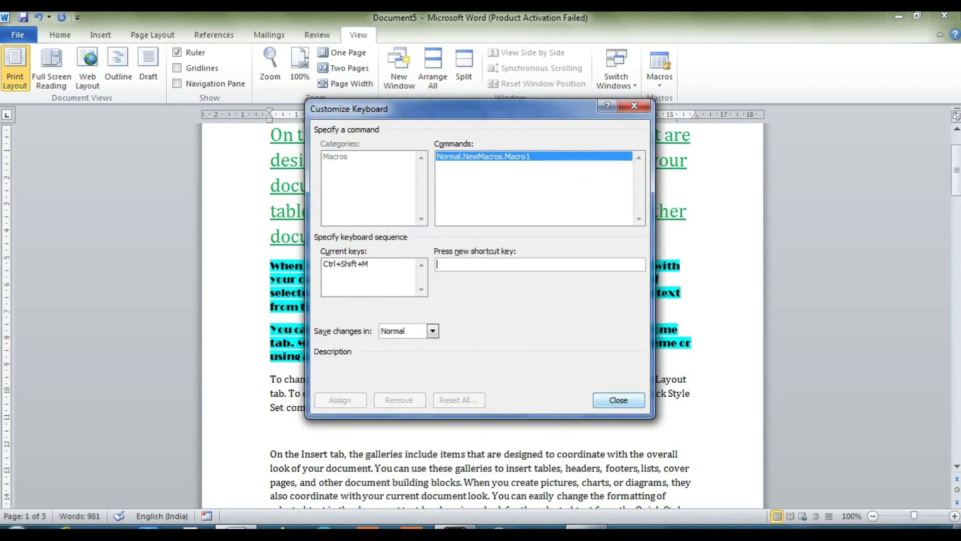
pyautogui.press('Return')
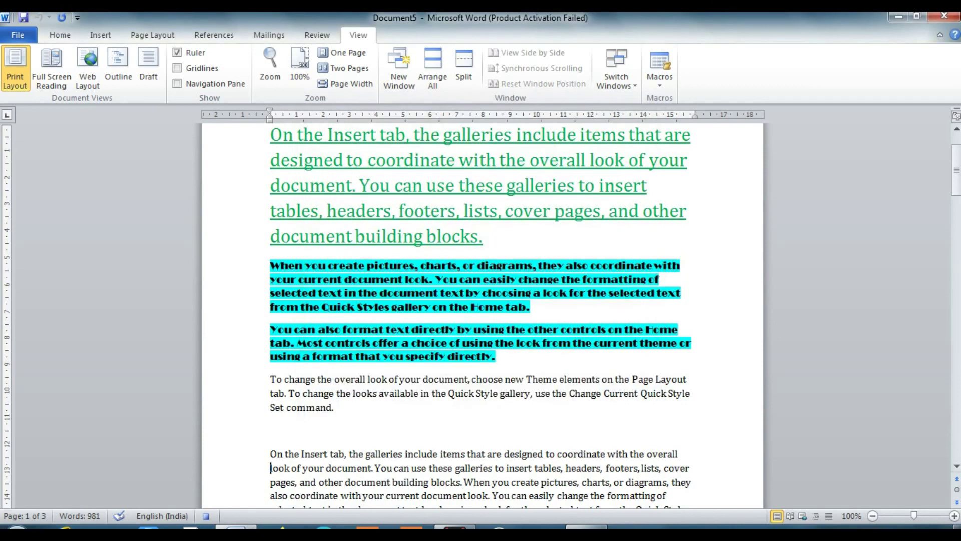
# Step: Apply the four-diamond bullet from the Bullet Library to the plain "On the Insert tab" paragraph
pyautogui.click(271, 454)
pyautogui.click(60, 34)
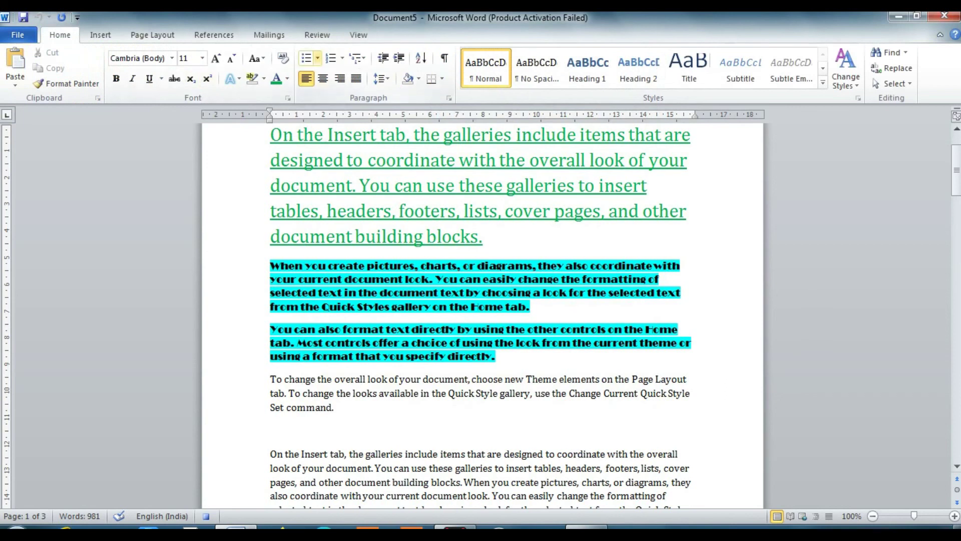
pyautogui.click(318, 58)
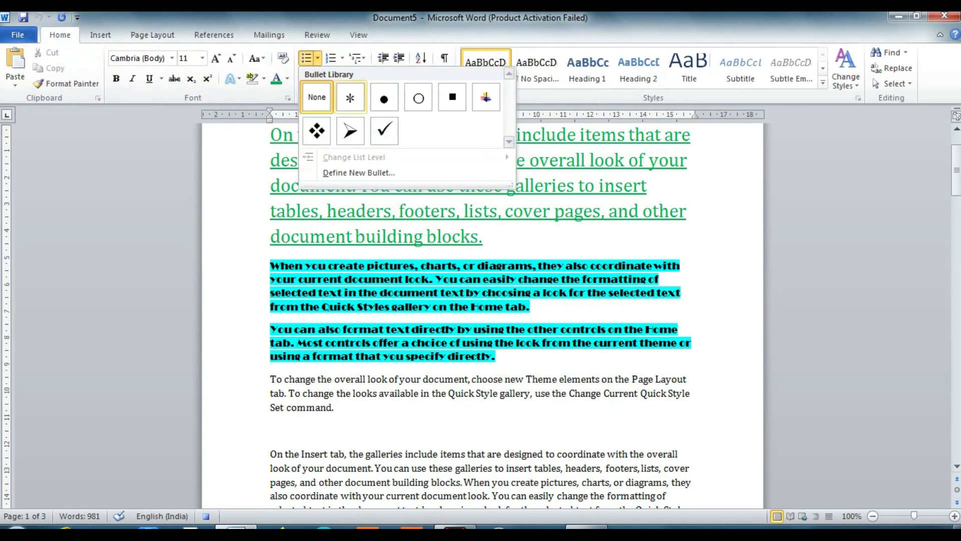
pyautogui.click(316, 131)
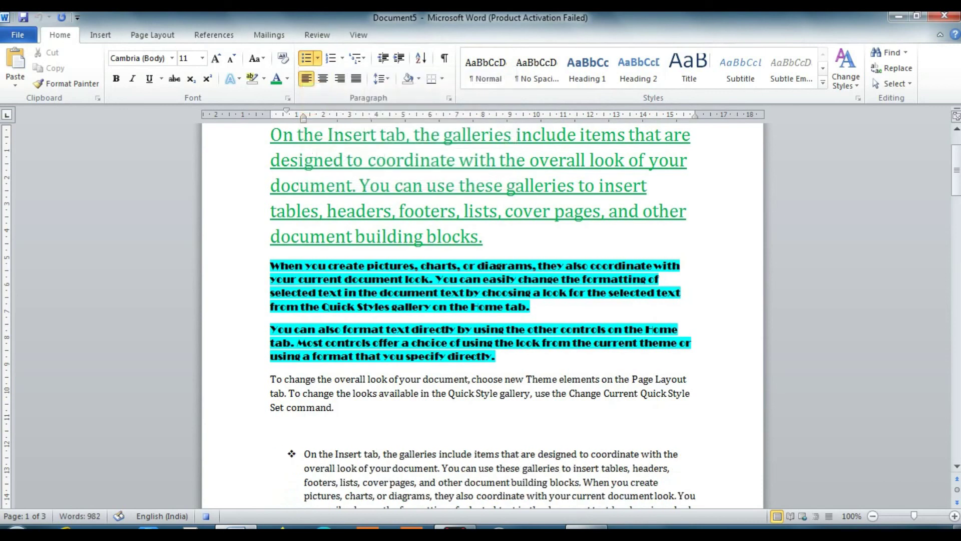
pyautogui.scroll(-8, 480, 315)
pyautogui.scroll(-4, 481, 315)
pyautogui.scroll(6, 481, 315)
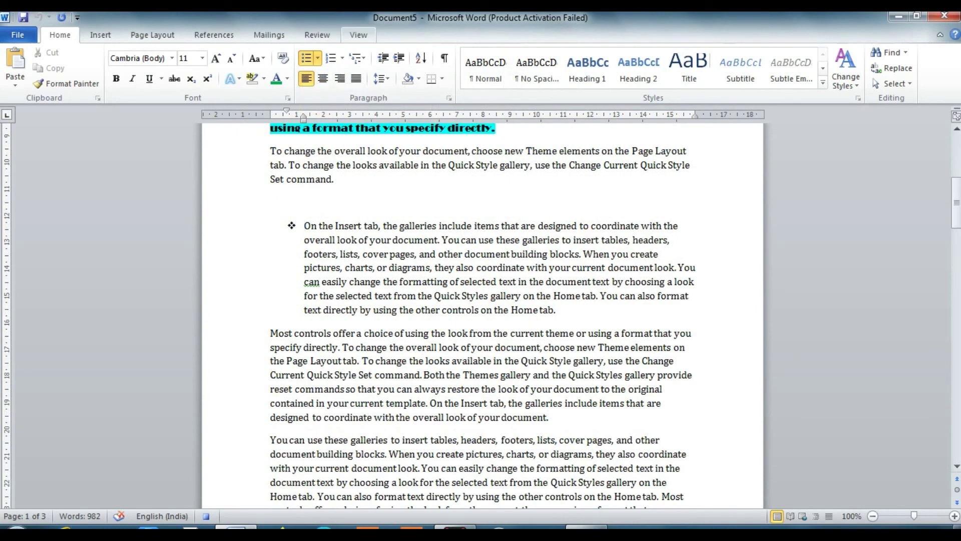
# Step: Stop recording the macro
pyautogui.click(358, 35)
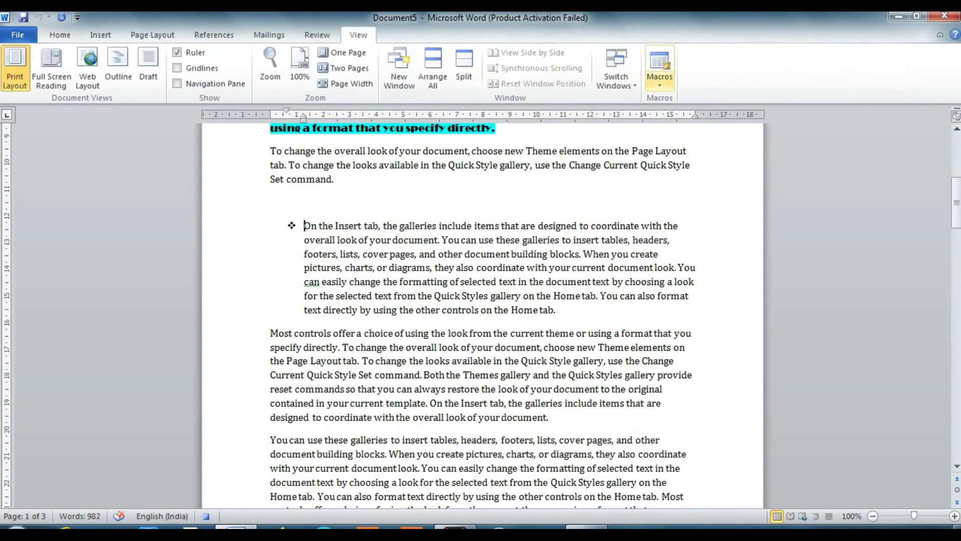
pyautogui.click(660, 80)
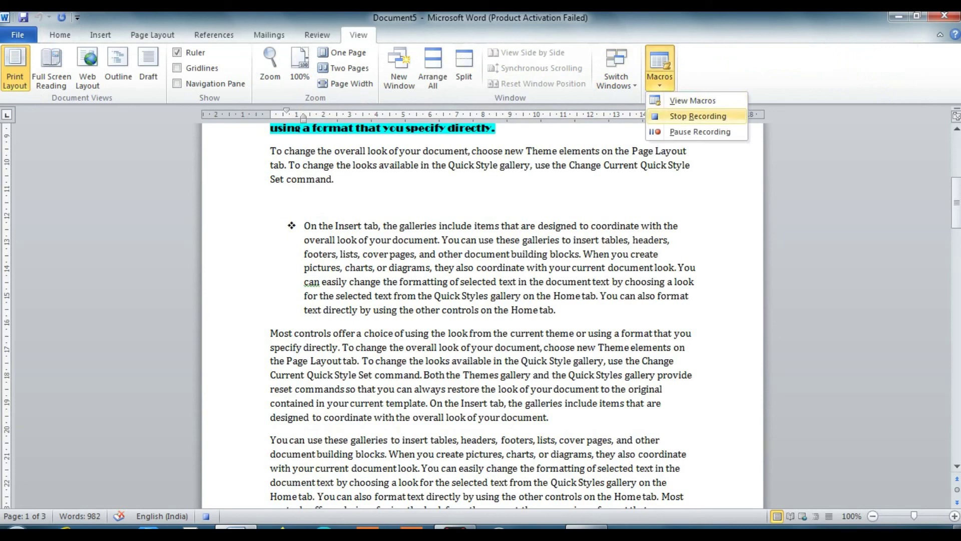
pyautogui.click(699, 117)
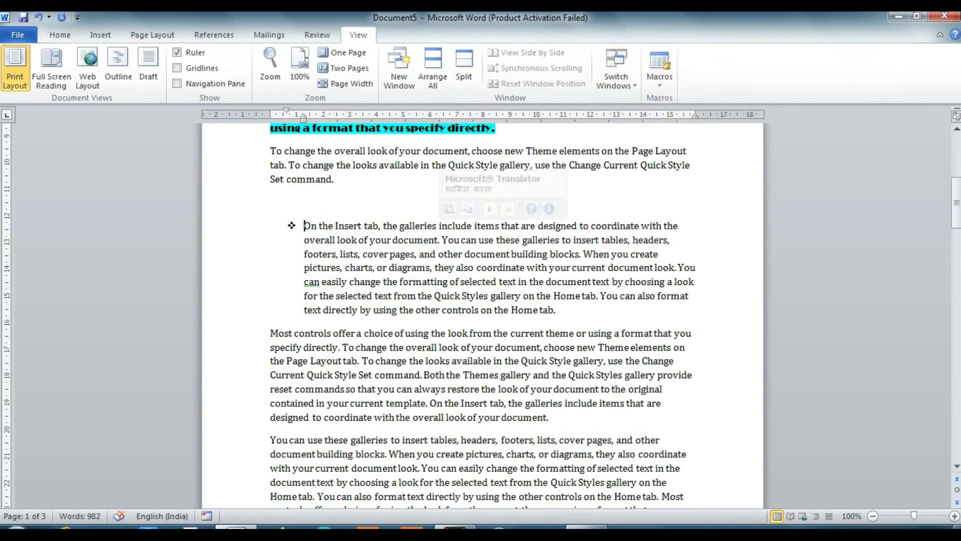
# Step: Replay the recorded macro on the "Most controls offer a choice" paragraph to give it the four-diamond bullet
pyautogui.click(304, 254)
pyautogui.press('Down')
pyautogui.press('Down')
pyautogui.press('Down')
pyautogui.press('Down')
pyautogui.press('Down')
pyautogui.press('Down')
pyautogui.press('Down')
pyautogui.press('Down')
pyautogui.press('Down')
pyautogui.press('Down')
pyautogui.press('Down')
pyautogui.press('Down')
pyautogui.press('Down')
pyautogui.press('Up')
pyautogui.press('Left')
pyautogui.press('Left')
pyautogui.press('Left')
pyautogui.press('Left')
pyautogui.press('Left')
pyautogui.press('Left')
pyautogui.press('Left')
pyautogui.press('Up')
pyautogui.hotkey('ctrl', 'y')
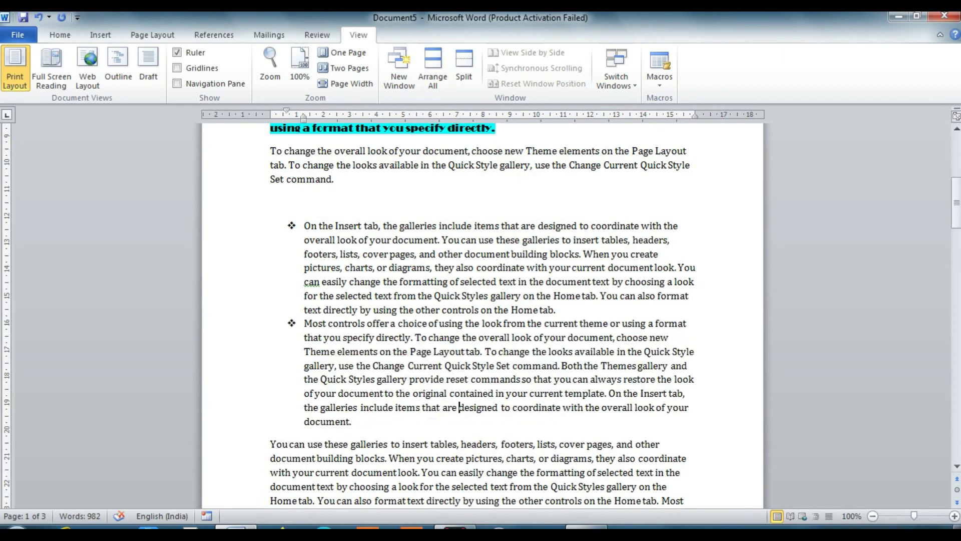
# Step: Replay the macro on the cyan-highlighted "On the Insert tab" paragraph running onto page 3 to give it the four-diamond bullet
pyautogui.press('Down')
pyautogui.press('Down')
pyautogui.press('Down')
pyautogui.press('Down')
pyautogui.press('Down')
pyautogui.hotkey('ctrl', 'z')
pyautogui.hotkey('ctrl', 'z')
pyautogui.hotkey('ctrl', 'z')
pyautogui.hotkey('ctrl', 'z')
pyautogui.hotkey('ctrl', 'z')
pyautogui.hotkey('ctrl', 'z')
pyautogui.hotkey('ctrl', 'z')
pyautogui.hotkey('ctrl', 'z')
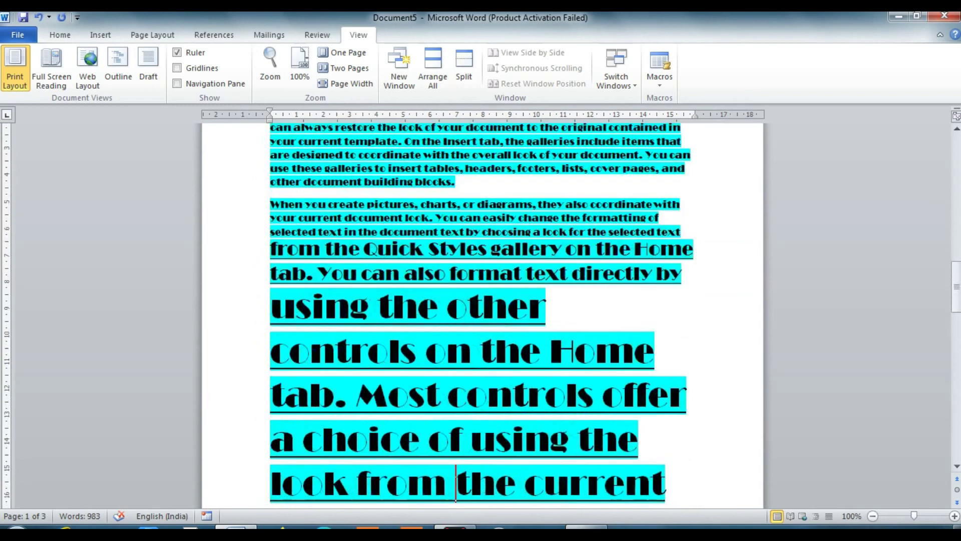
pyautogui.hotkey('ctrl', 'z')
pyautogui.press('Up')
pyautogui.press('Up')
pyautogui.press('Up')
pyautogui.press('Up')
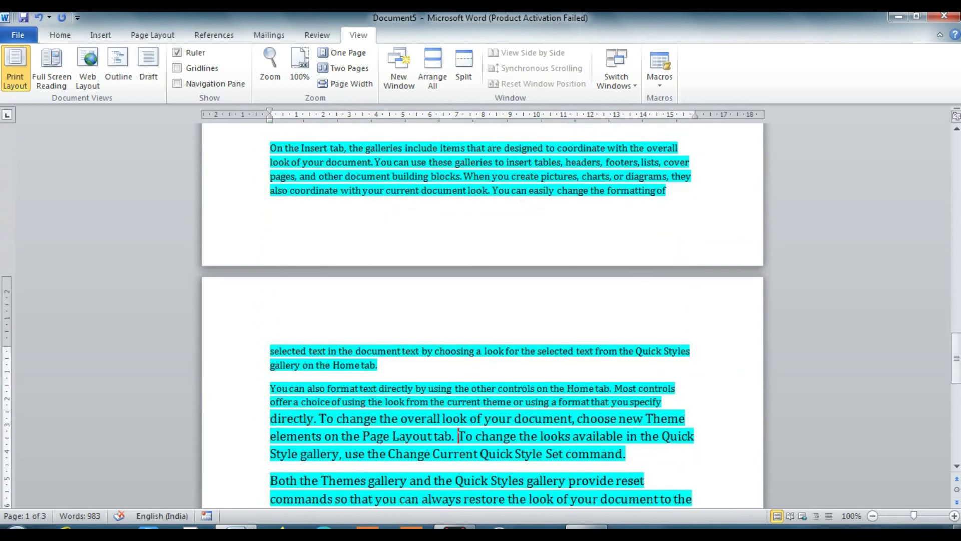
pyautogui.press('Left')
pyautogui.press('Left')
pyautogui.press('Left')
pyautogui.press('Left')
pyautogui.press('Left')
pyautogui.press('Left')
pyautogui.press('Left')
pyautogui.press('Left')
pyautogui.press('Left')
pyautogui.press('Left')
pyautogui.press('Left')
pyautogui.press('Left')
pyautogui.press('Left')
pyautogui.press('Left')
pyautogui.press('Left')
pyautogui.press('Left')
pyautogui.press('Left')
pyautogui.press('Left')
pyautogui.press('Left')
pyautogui.press('Left')
pyautogui.press('Left')
pyautogui.press('Left')
pyautogui.press('Up')
pyautogui.press('F4')
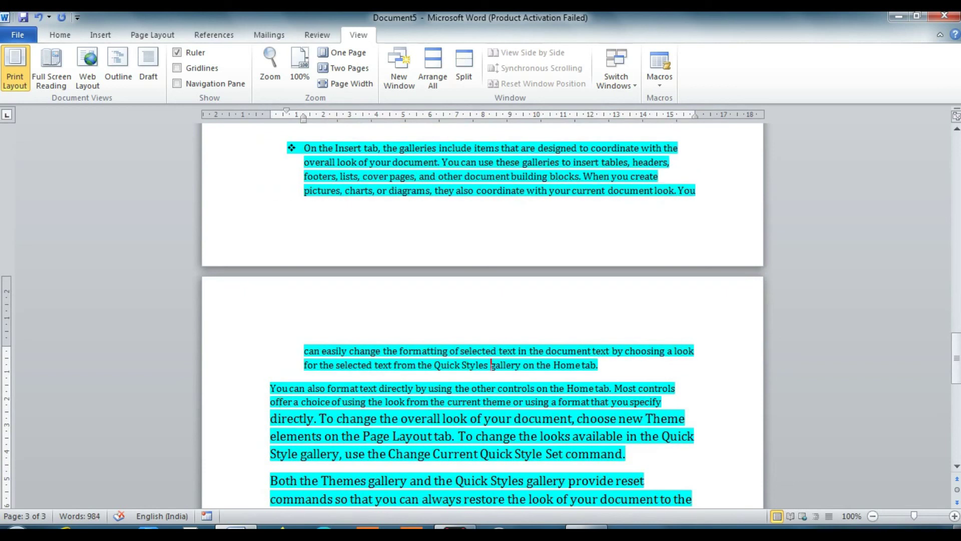